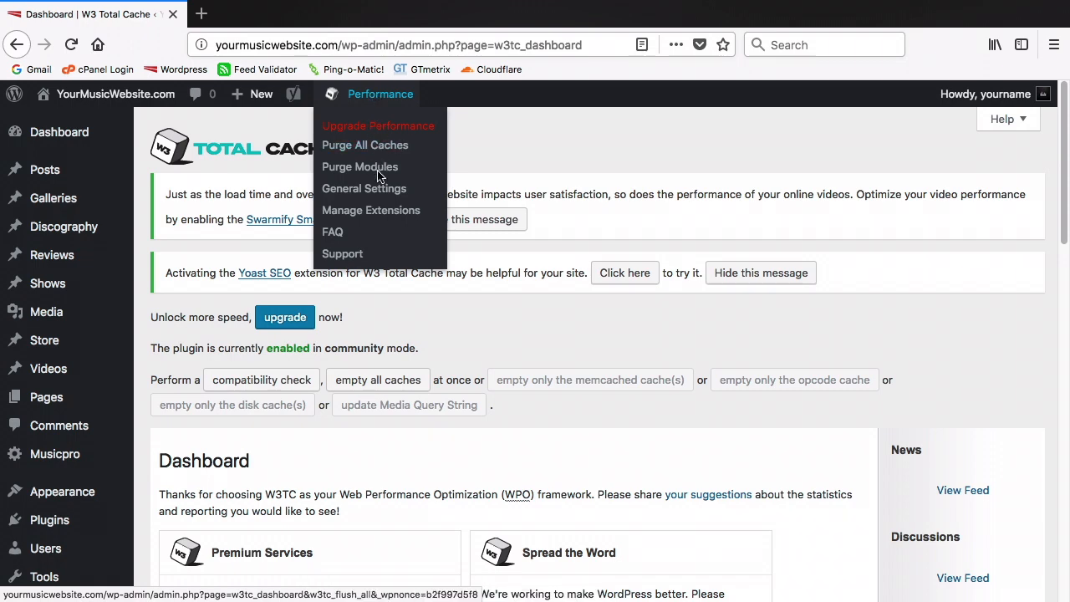
Open W3 Total Cache's General Settings and scroll down to the Import / Export Settings section
{"action": "left_click", "coordinate": [381, 191]}
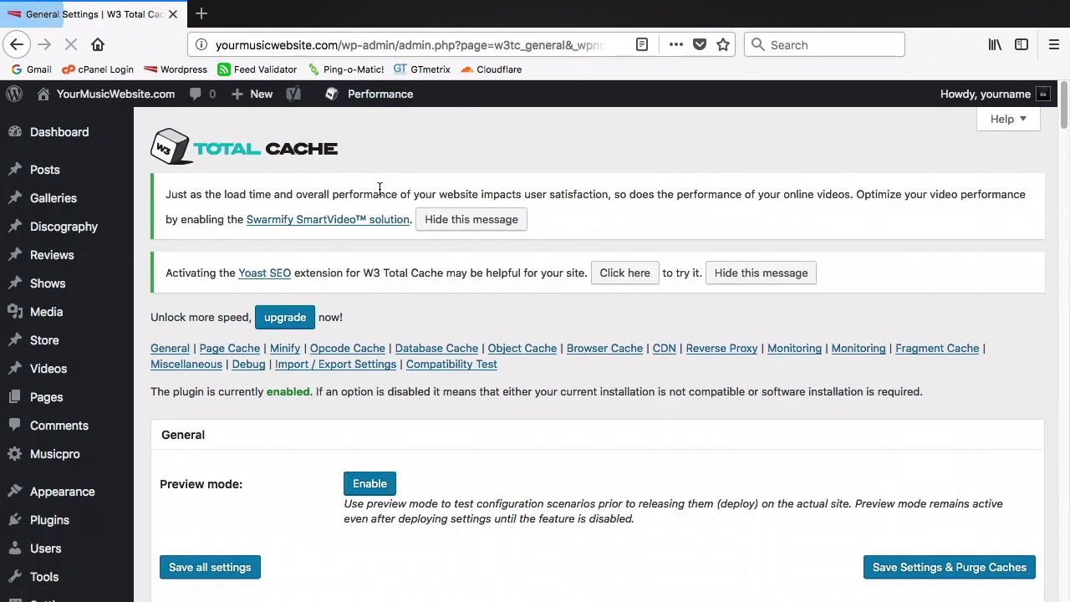
{"action": "scroll", "coordinate": [379, 188], "scroll_direction": "down", "scroll_amount": 5}
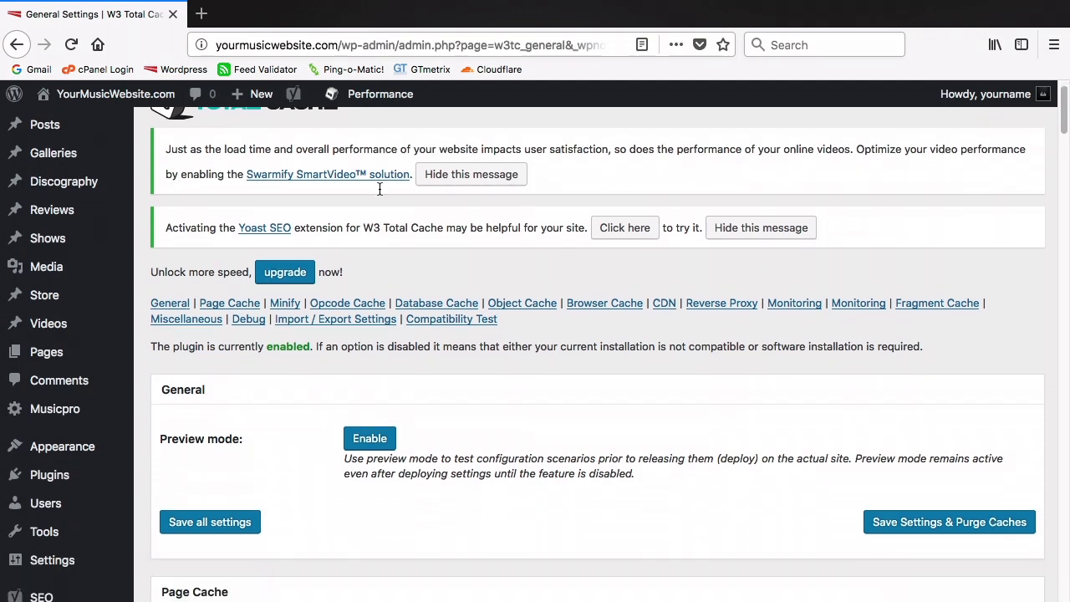
{"action": "scroll", "coordinate": [379, 189], "scroll_direction": "down", "scroll_amount": 5}
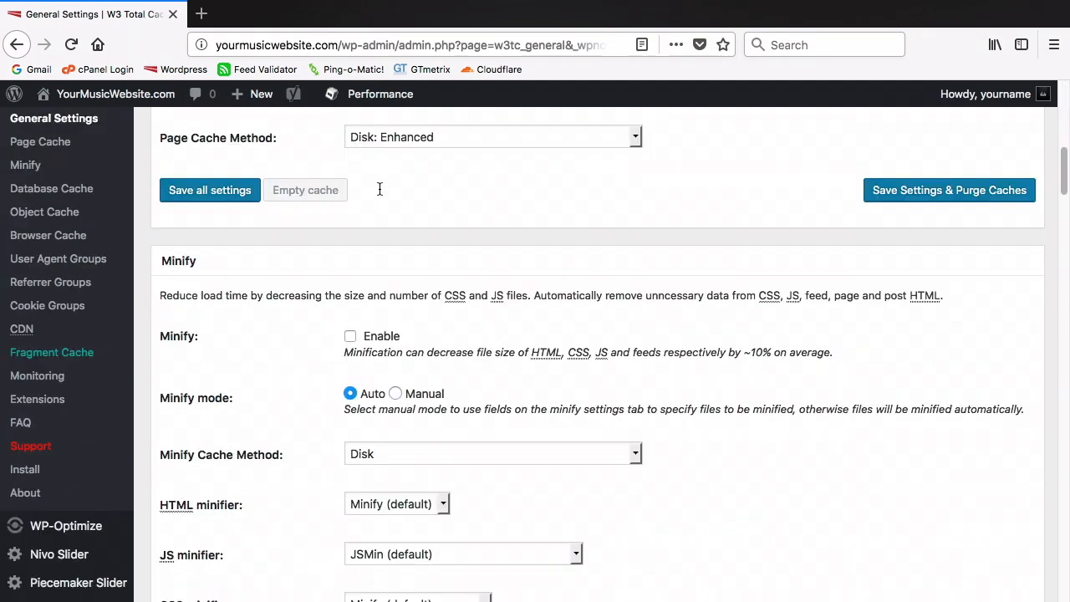
{"action": "scroll", "coordinate": [380, 189], "scroll_direction": "down", "scroll_amount": 5}
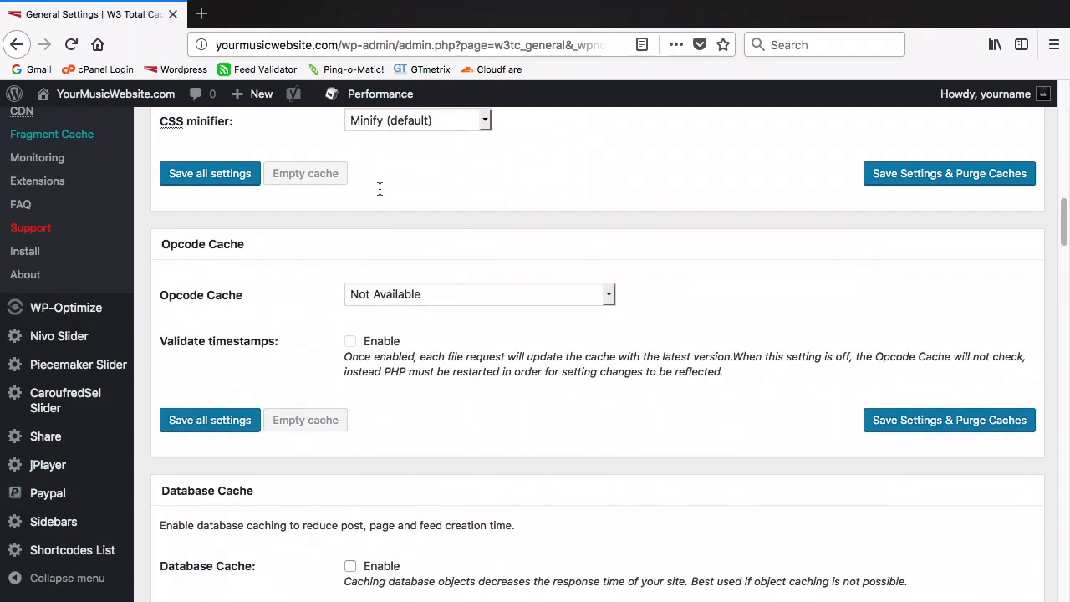
{"action": "scroll", "coordinate": [380, 189], "scroll_direction": "down", "scroll_amount": 5}
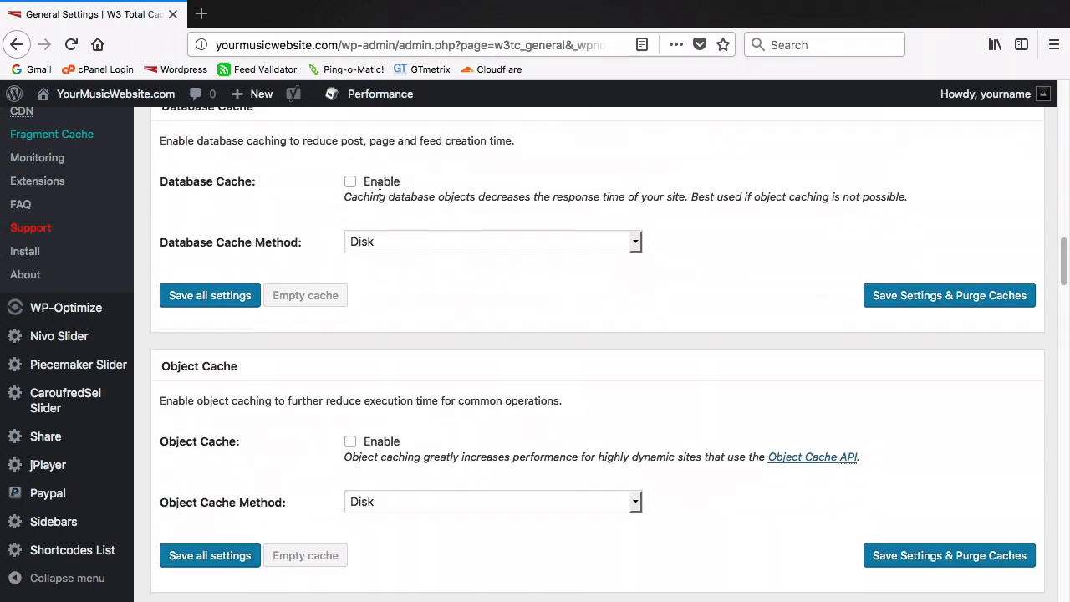
{"action": "scroll", "coordinate": [379, 189], "scroll_direction": "down", "scroll_amount": 5}
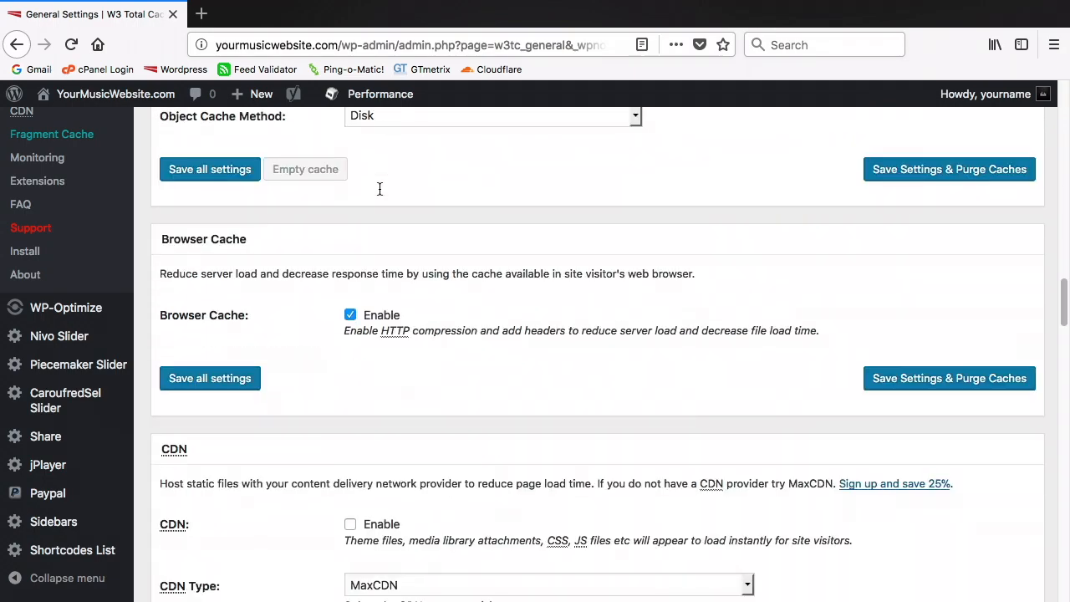
{"action": "scroll", "coordinate": [380, 189], "scroll_direction": "down", "scroll_amount": 5}
{"action": "scroll", "coordinate": [386, 196], "scroll_direction": "down", "scroll_amount": 5}
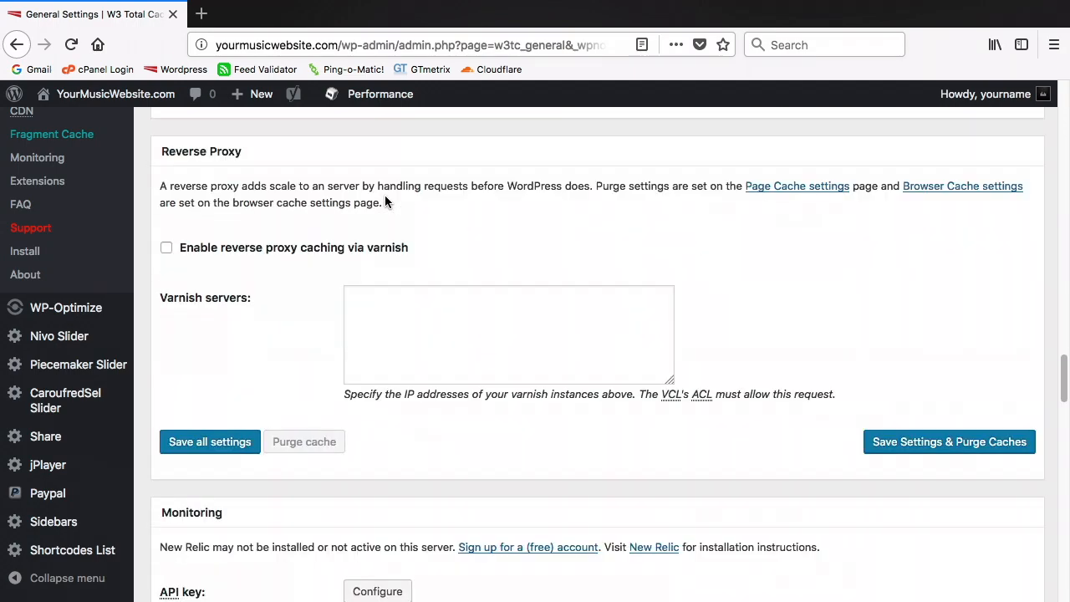
{"action": "scroll", "coordinate": [386, 196], "scroll_direction": "down", "scroll_amount": 2}
{"action": "scroll", "coordinate": [385, 197], "scroll_direction": "down", "scroll_amount": 3}
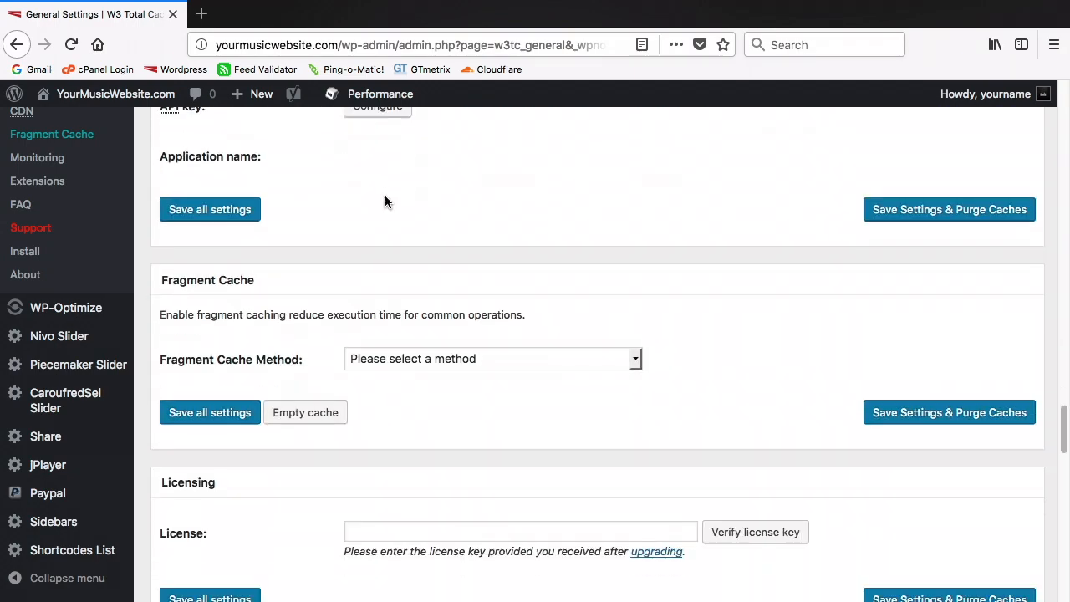
{"action": "scroll", "coordinate": [385, 196], "scroll_direction": "down", "scroll_amount": 4}
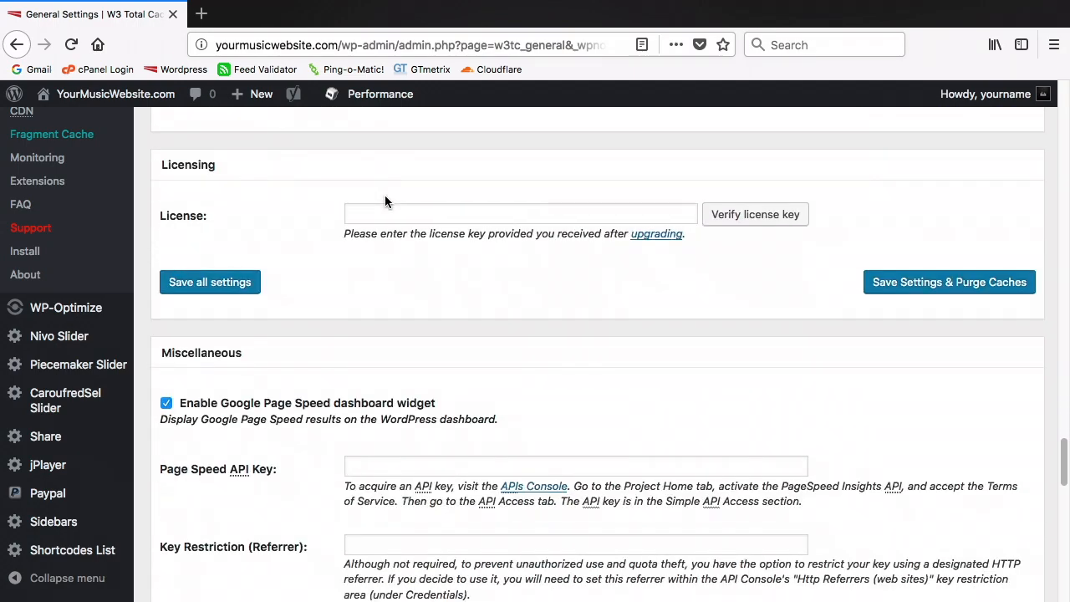
{"action": "scroll", "coordinate": [385, 199], "scroll_direction": "down", "scroll_amount": 5}
{"action": "scroll", "coordinate": [386, 197], "scroll_direction": "down", "scroll_amount": 5}
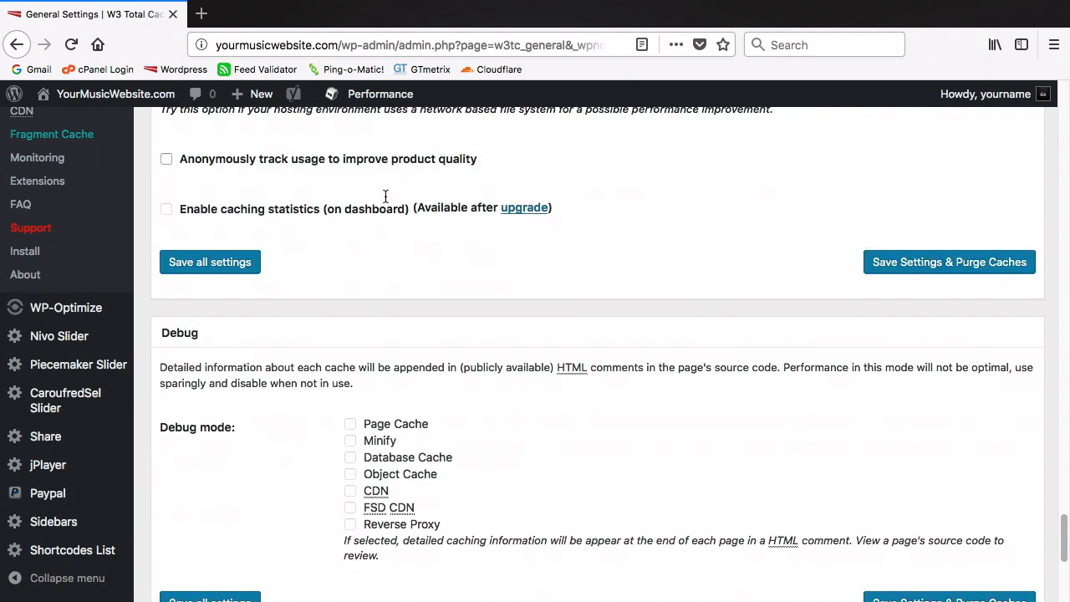
{"action": "scroll", "coordinate": [385, 196], "scroll_direction": "down", "scroll_amount": 4}
{"action": "scroll", "coordinate": [385, 198], "scroll_direction": "down", "scroll_amount": 1}
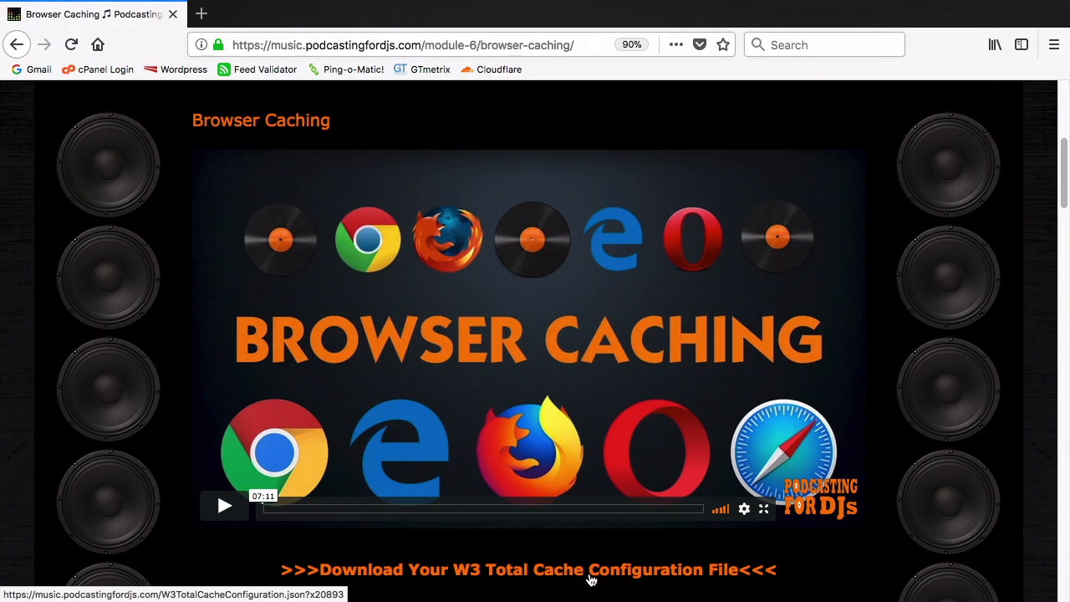
Download and save the W3TotalCacheConfiguration.json configuration file
{"action": "left_click", "coordinate": [589, 572]}
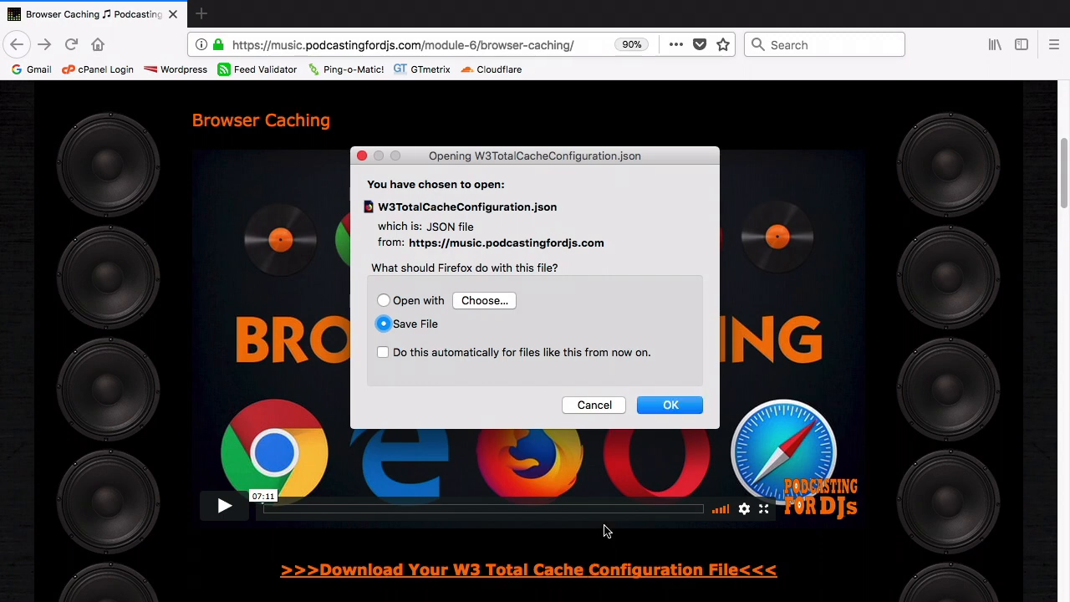
{"action": "left_click", "coordinate": [642, 411]}
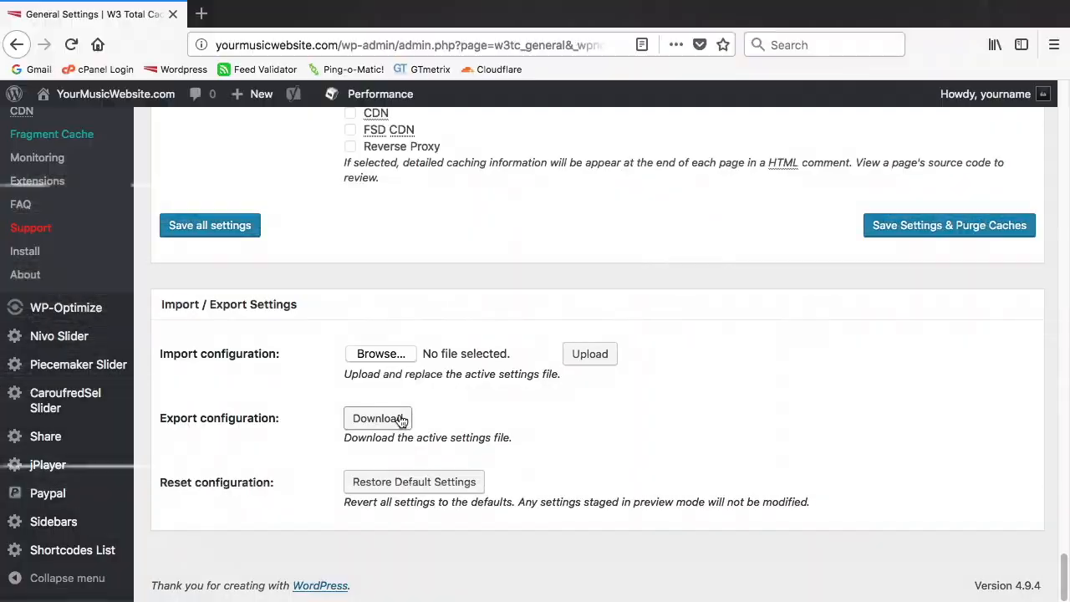
Import settings from W3TotalCacheConfiguration.json in the Downloads folder
{"action": "left_click", "coordinate": [389, 360]}
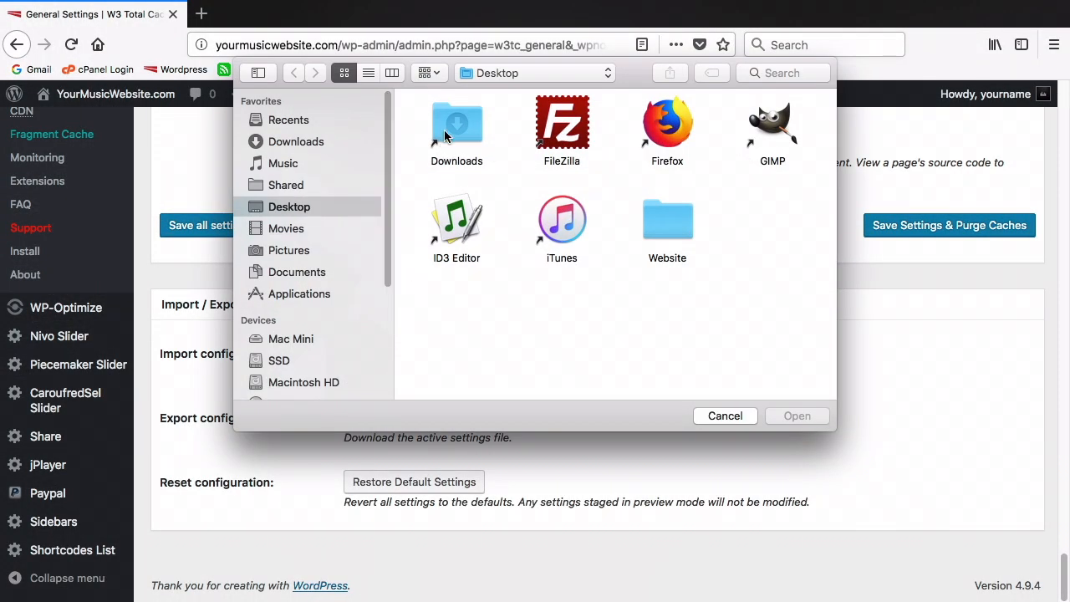
{"action": "double_click", "coordinate": [456, 127]}
{"action": "left_click", "coordinate": [568, 316]}
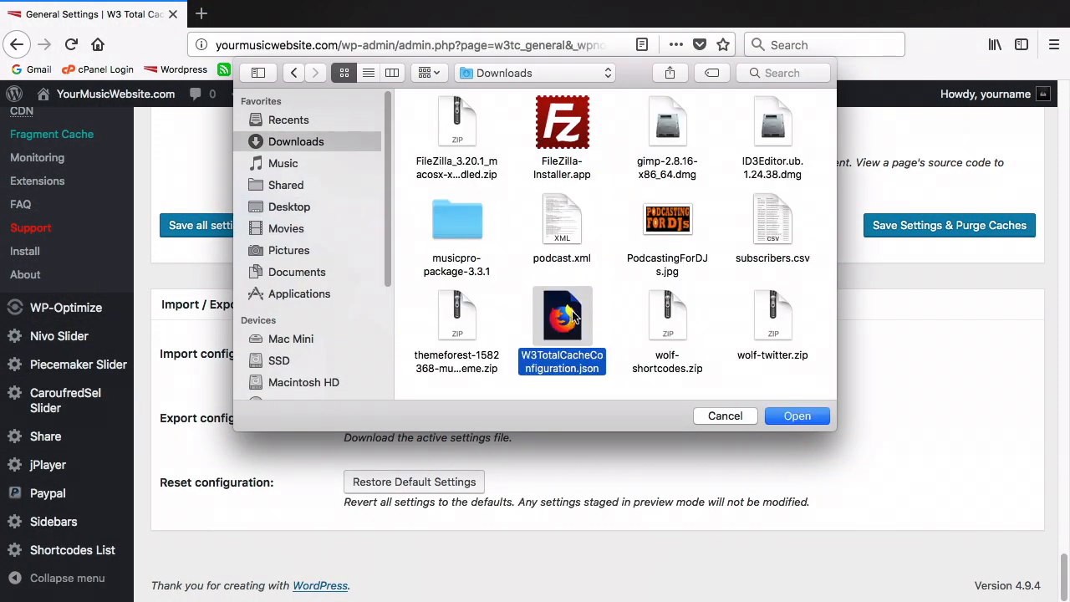
{"action": "left_click", "coordinate": [797, 416]}
{"action": "left_click", "coordinate": [640, 358]}
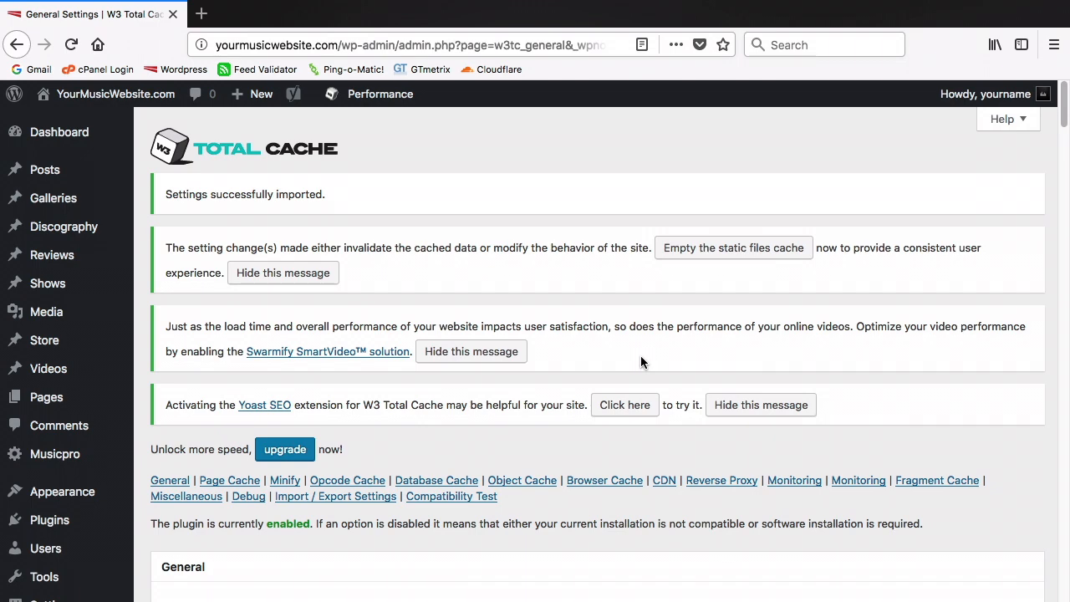
Empty the static files cache and dismiss the Swarmify and Yoast SEO notices
{"action": "left_click", "coordinate": [679, 256]}
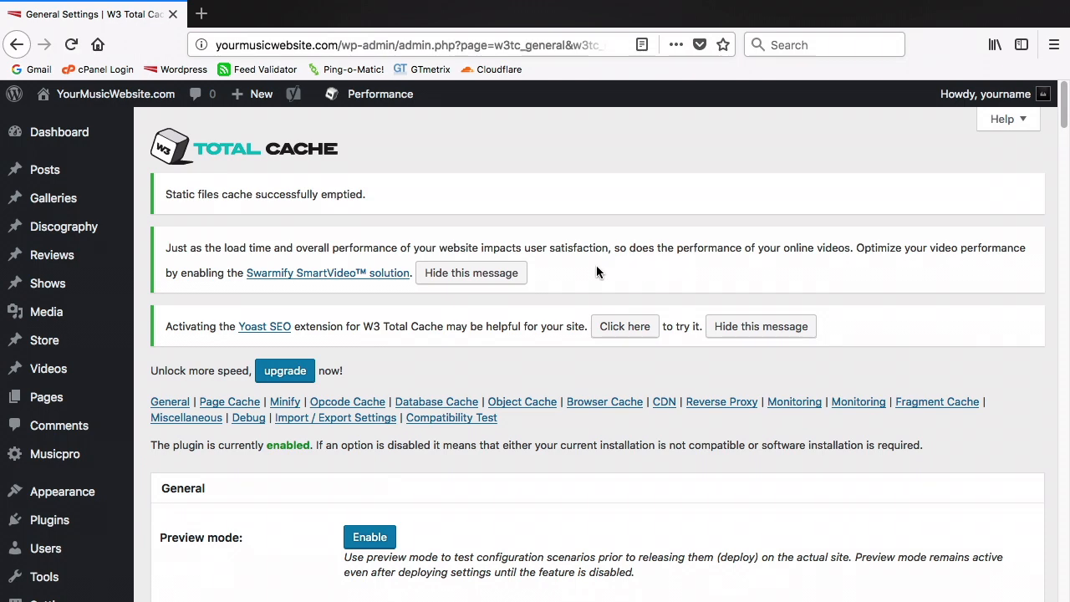
{"action": "left_click", "coordinate": [472, 275]}
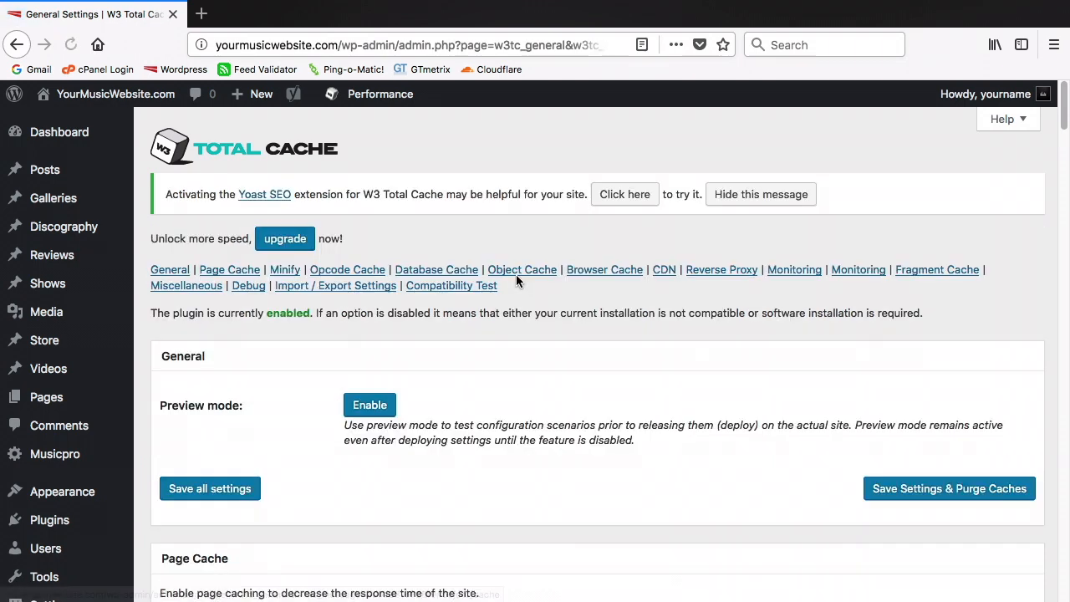
{"action": "left_click", "coordinate": [727, 203]}
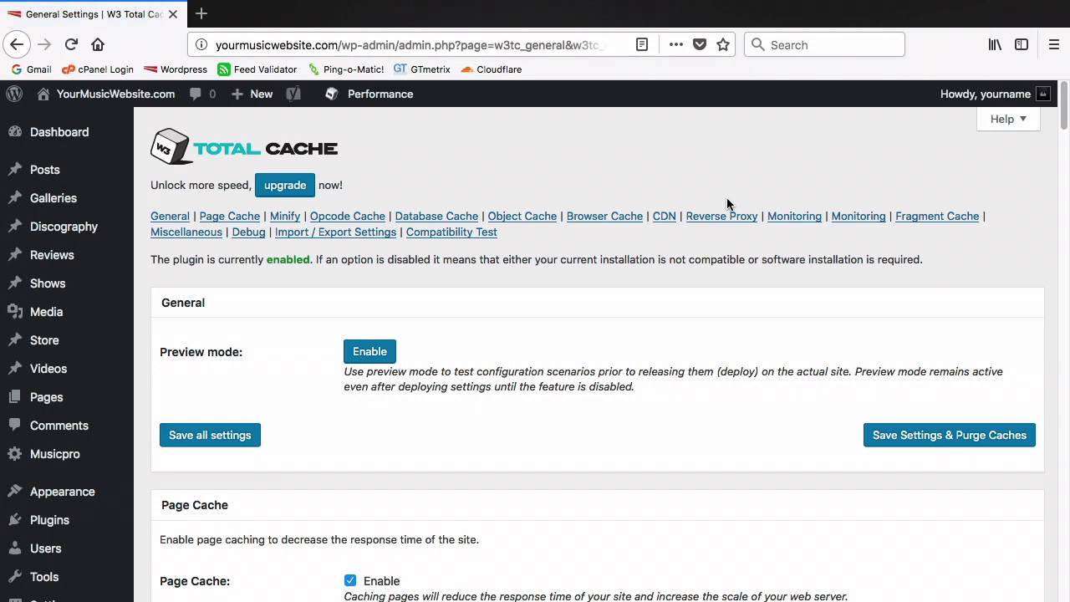
{"action": "mouse_move", "coordinate": [384, 106]}
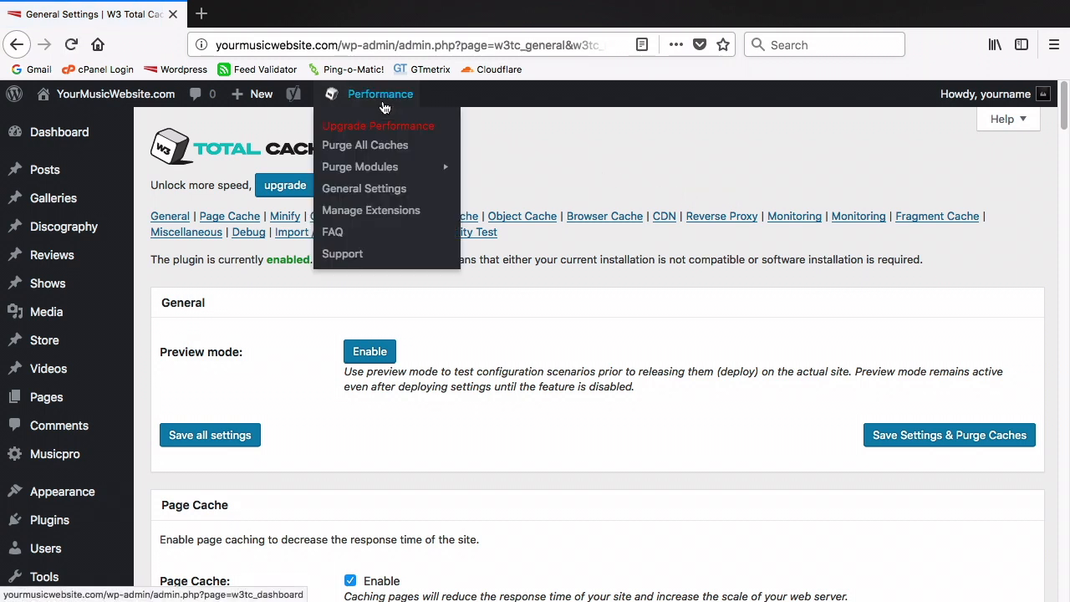
Activate the CloudFlare extension from the extensions list and open its settings
{"action": "left_click", "coordinate": [380, 216]}
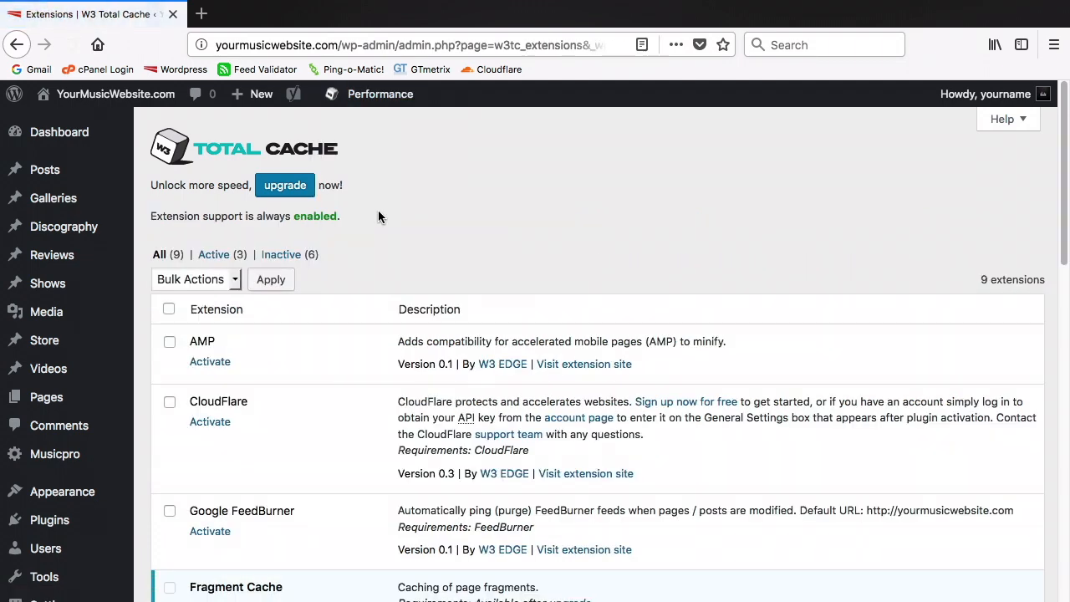
{"action": "left_click", "coordinate": [202, 425]}
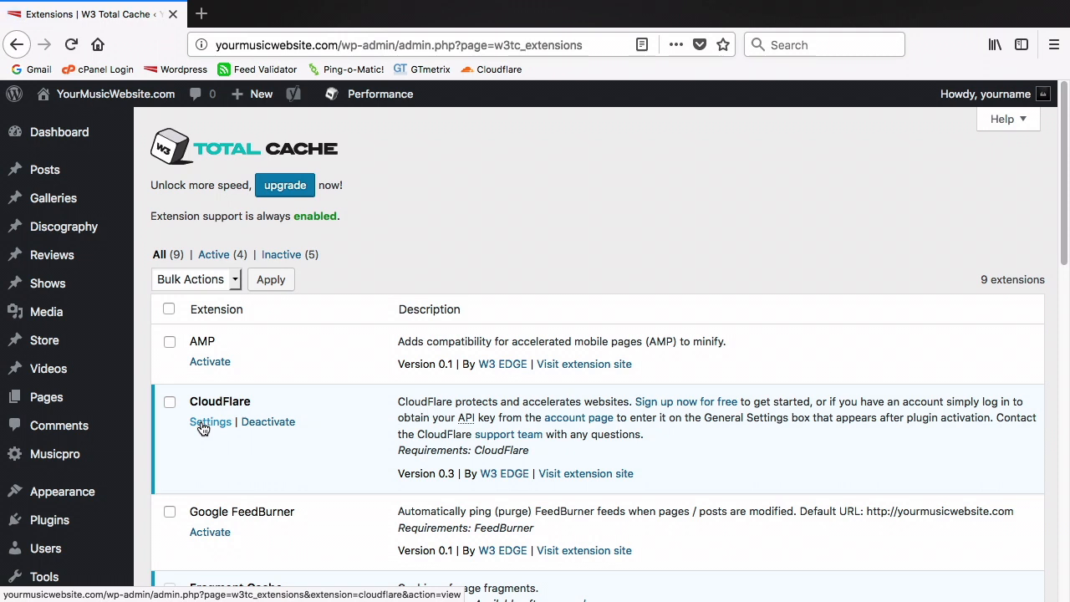
{"action": "left_click", "coordinate": [209, 422]}
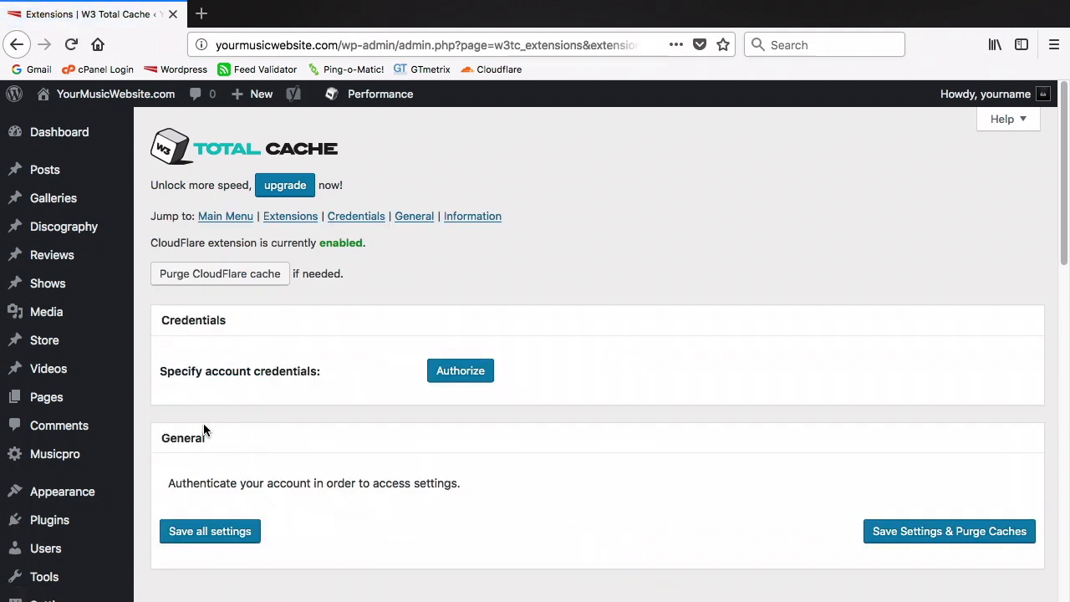
Start authorizing the Cloudflare account and enter the account e-mail address
{"action": "left_click", "coordinate": [446, 375]}
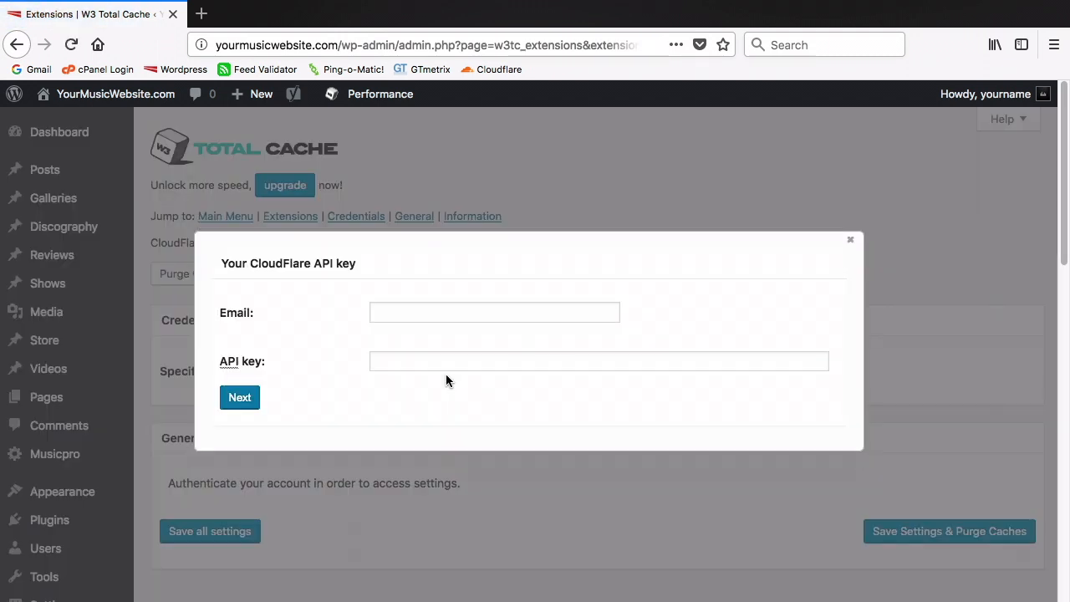
{"action": "left_click", "coordinate": [429, 308]}
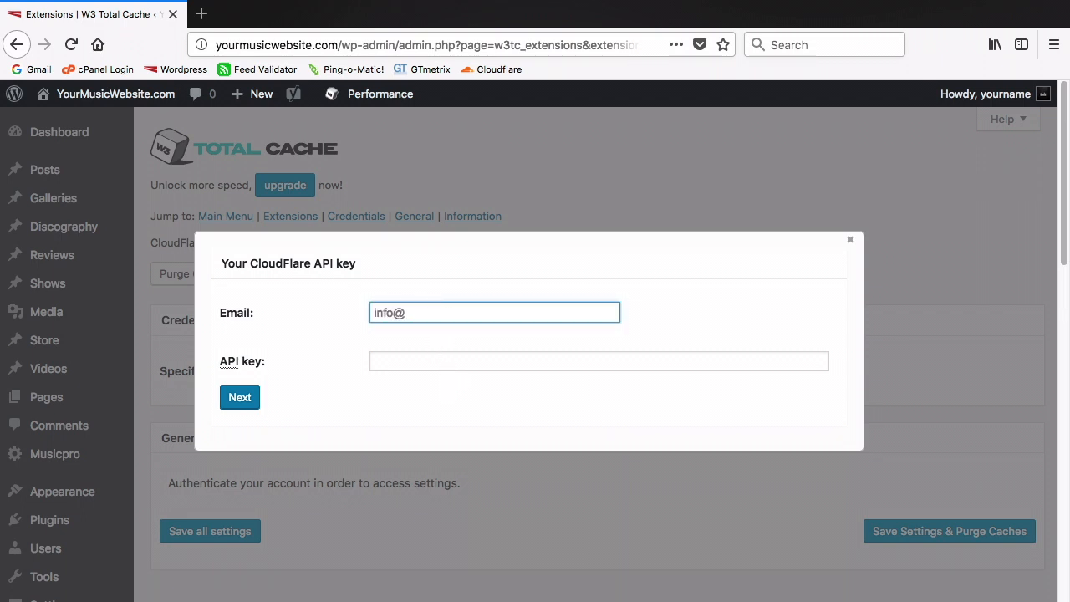
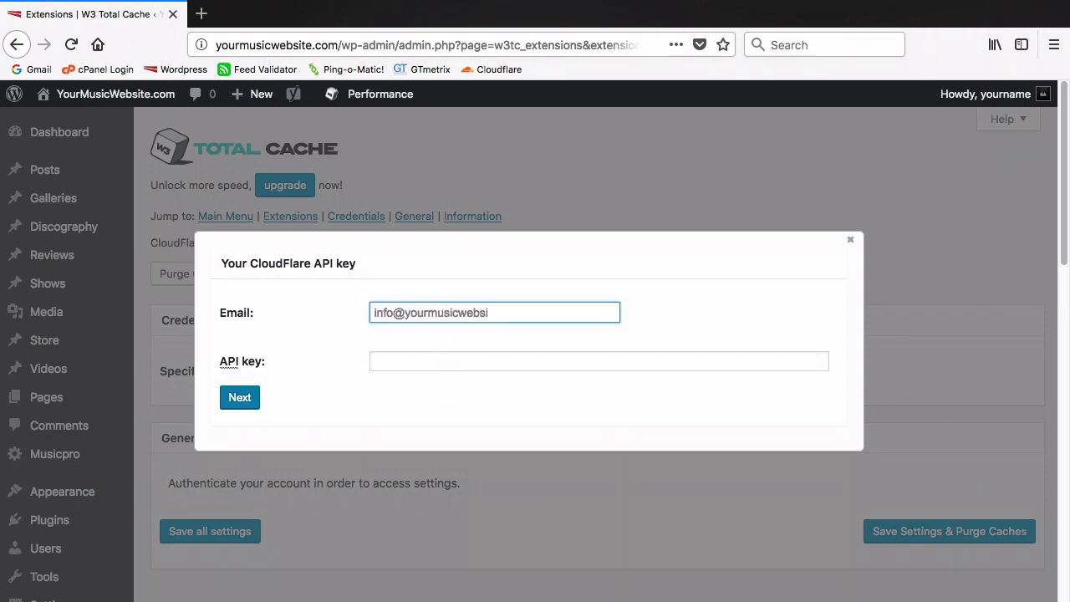
{"action": "left_click", "coordinate": [201, 15]}
Go to the Cloudflare website and navigate to the API key page on My Profile
{"action": "left_click", "coordinate": [483, 70]}
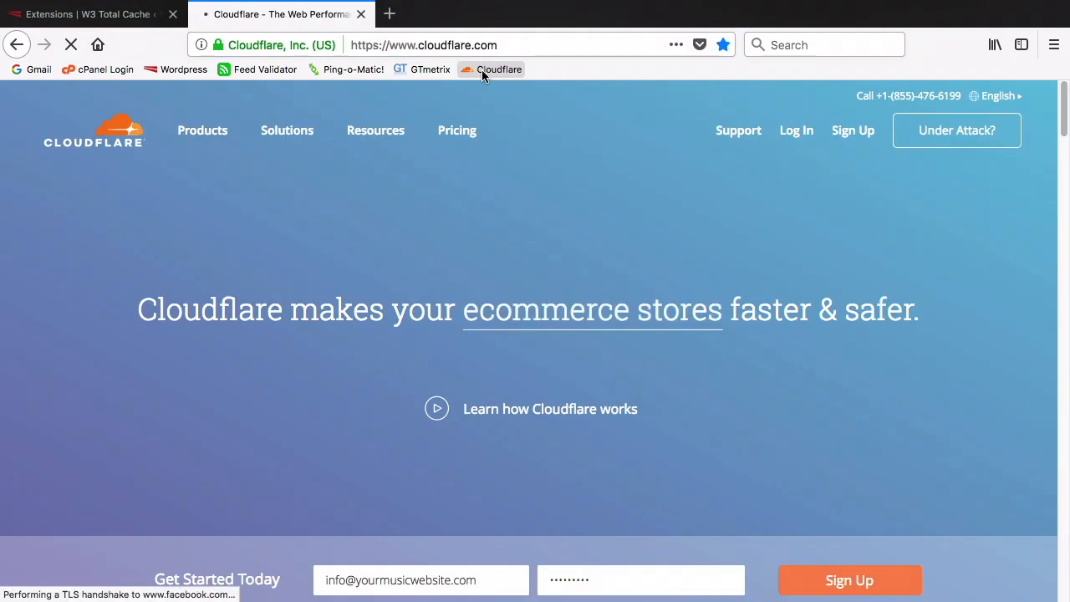
{"action": "left_click", "coordinate": [795, 130]}
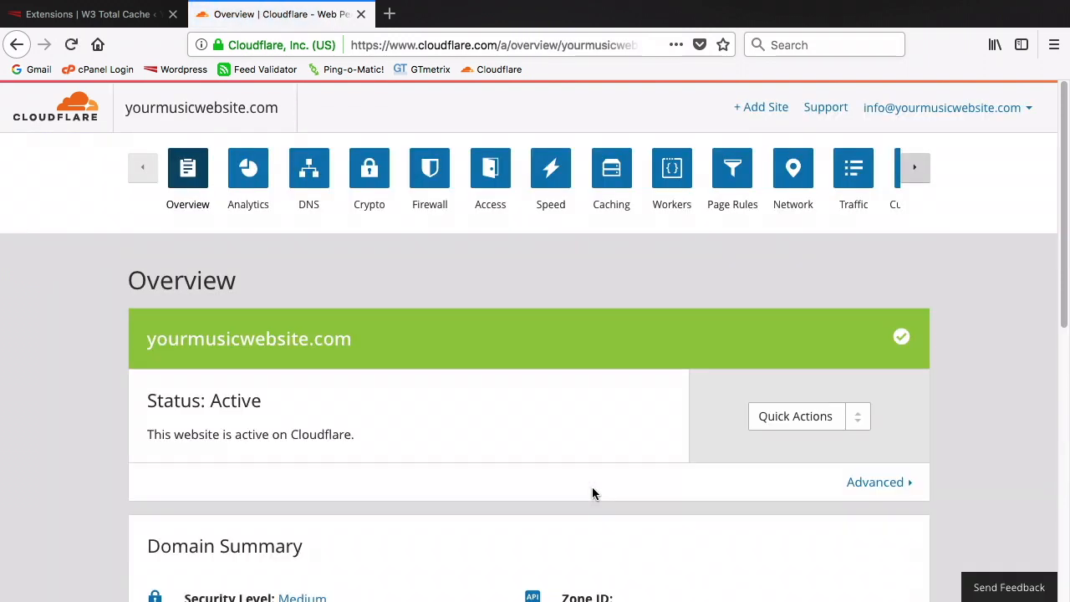
{"action": "left_click", "coordinate": [855, 484]}
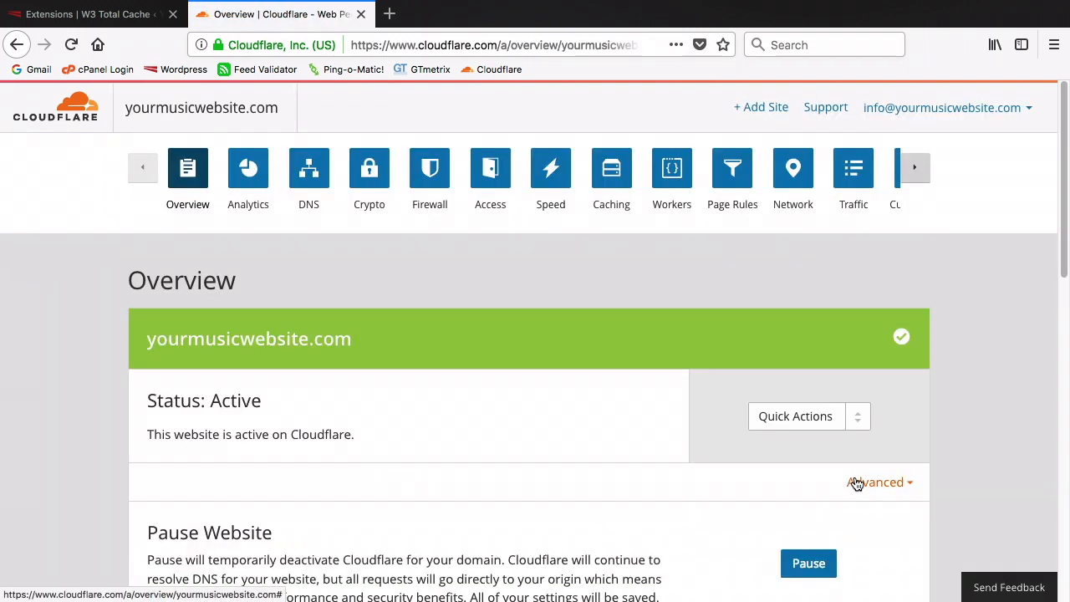
{"action": "scroll", "coordinate": [855, 483], "scroll_direction": "down", "scroll_amount": 3}
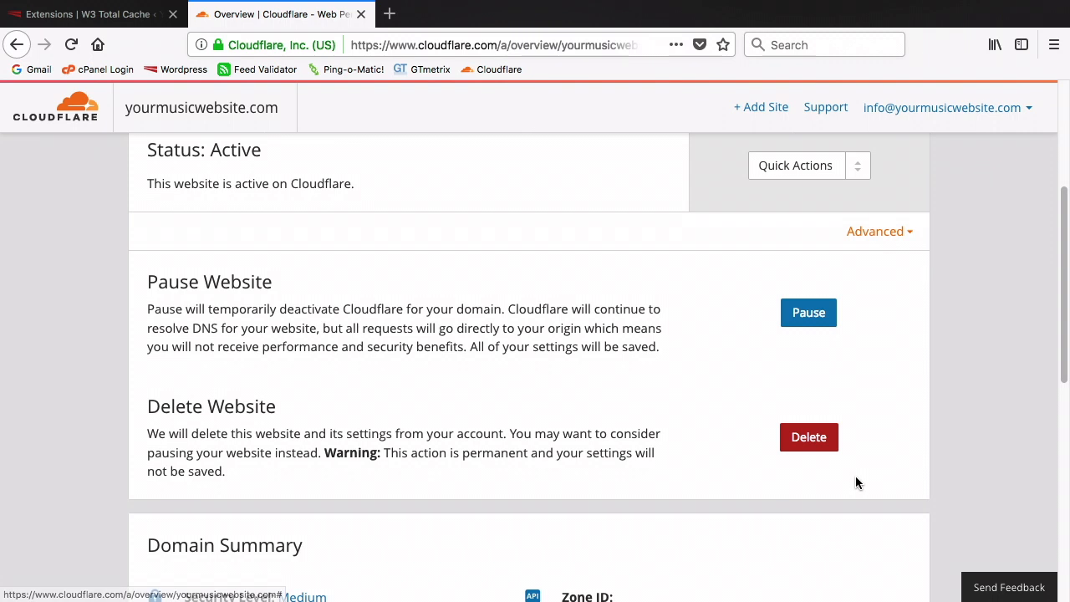
{"action": "scroll", "coordinate": [855, 483], "scroll_direction": "down", "scroll_amount": 3}
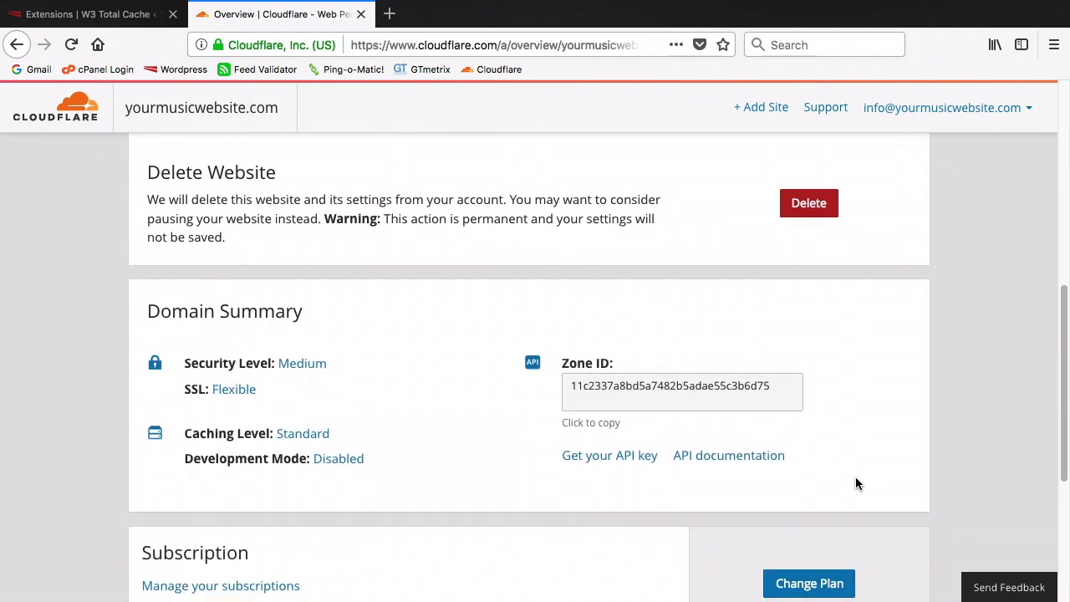
{"action": "left_click", "coordinate": [622, 458]}
{"action": "scroll", "coordinate": [623, 460], "scroll_direction": "down", "scroll_amount": 4}
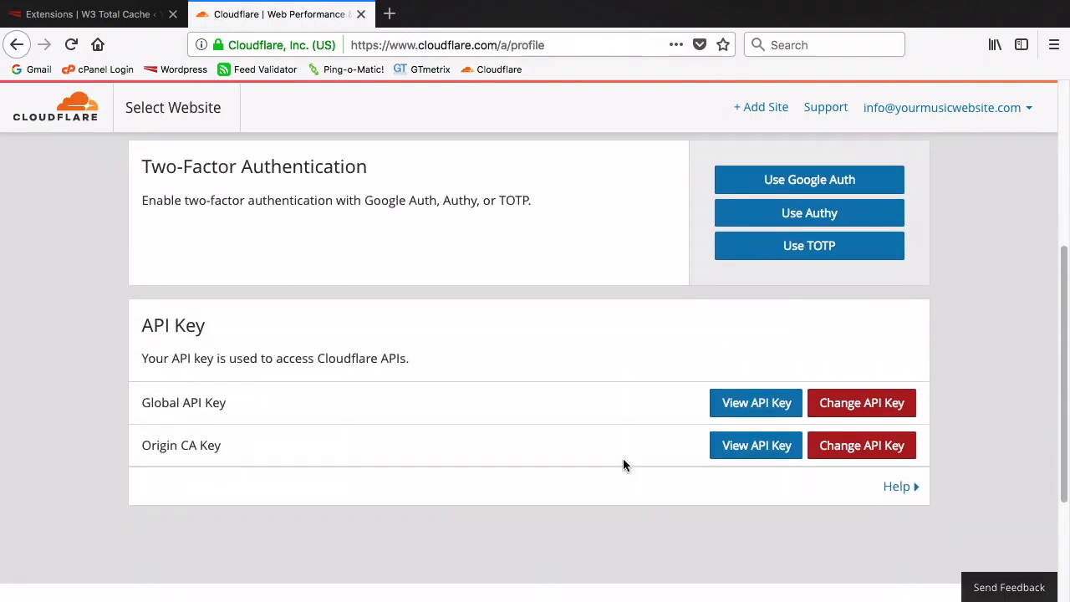
Reveal the Global API key after the reCAPTCHA check, copy it, and close the Cloudflare tab
{"action": "left_click", "coordinate": [727, 410]}
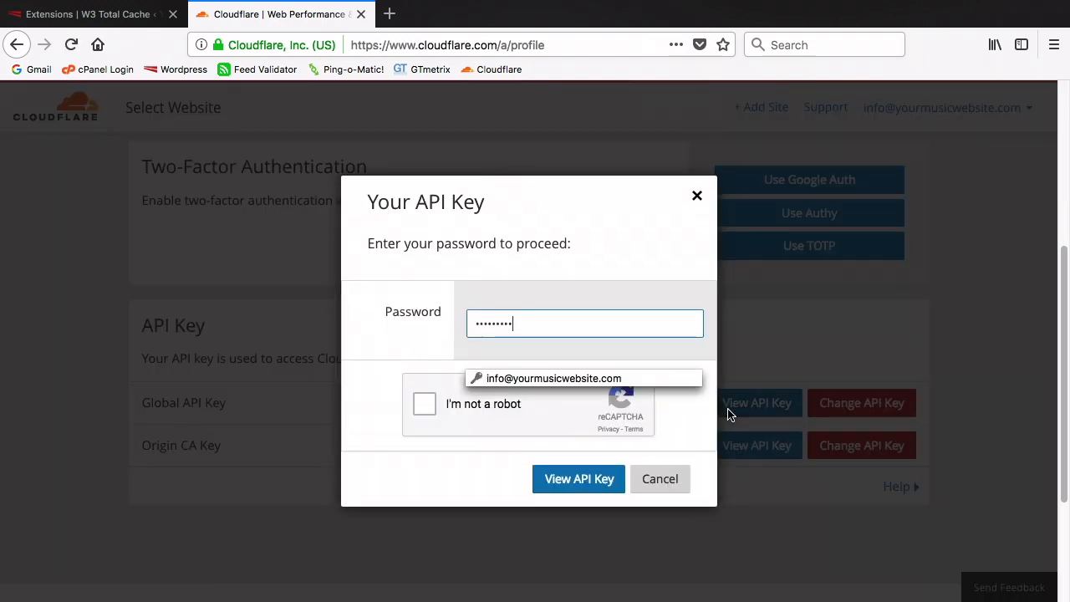
{"action": "left_click", "coordinate": [422, 405]}
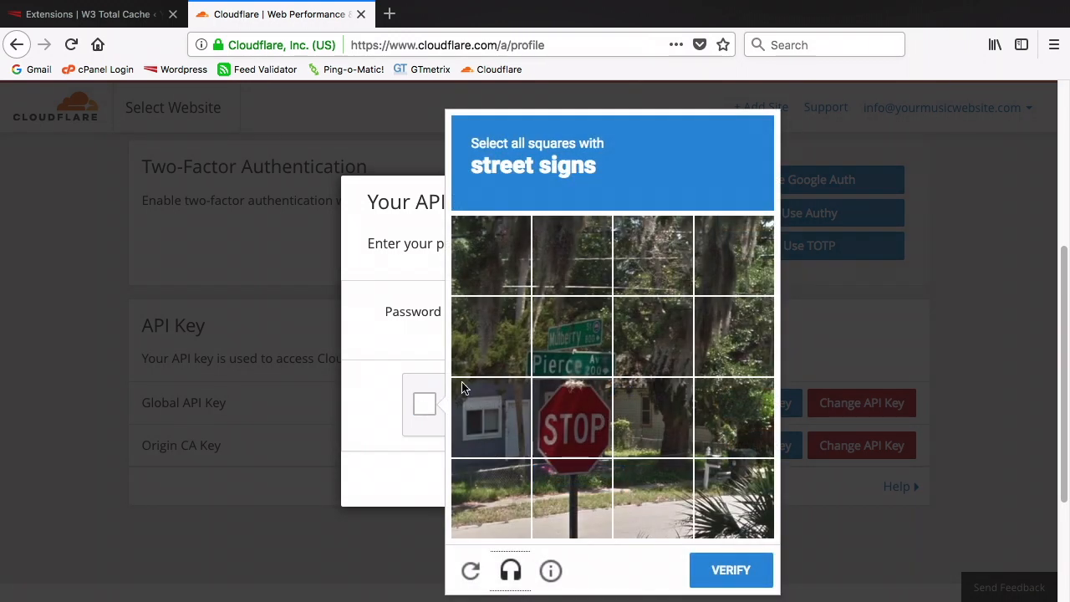
{"action": "left_click", "coordinate": [491, 334]}
{"action": "left_click", "coordinate": [572, 334]}
{"action": "left_click", "coordinate": [572, 417]}
{"action": "left_click", "coordinate": [583, 484]}
{"action": "left_click", "coordinate": [731, 569]}
{"action": "left_click", "coordinate": [570, 488]}
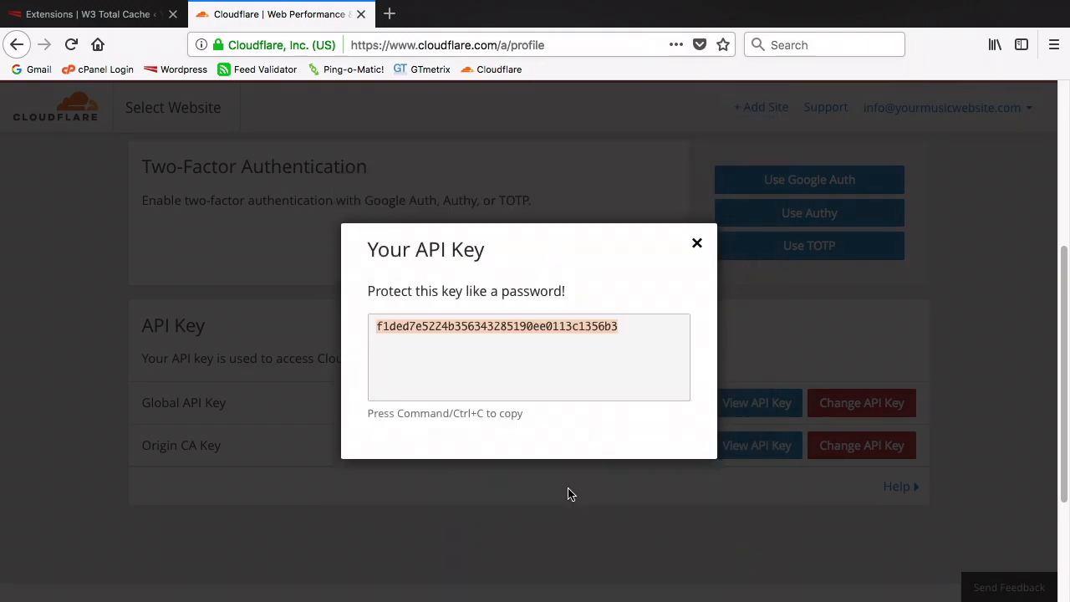
{"action": "right_click", "coordinate": [508, 332]}
{"action": "left_click", "coordinate": [544, 375]}
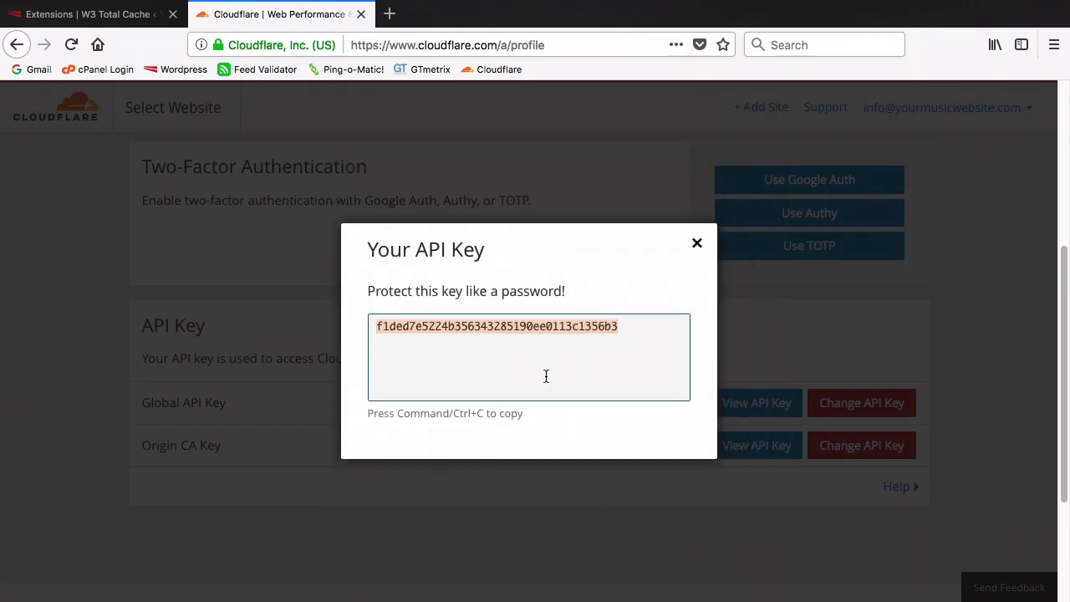
{"action": "left_click", "coordinate": [361, 14]}
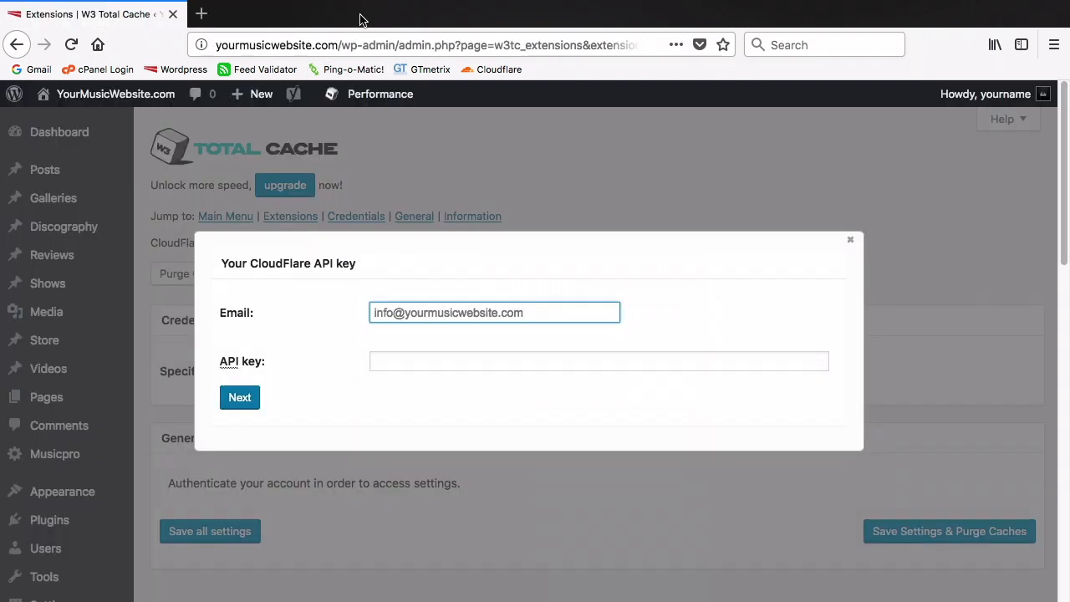
Paste the copied Cloudflare API key into the field and submit the credentials
{"action": "left_click", "coordinate": [420, 367]}
{"action": "right_click", "coordinate": [421, 366]}
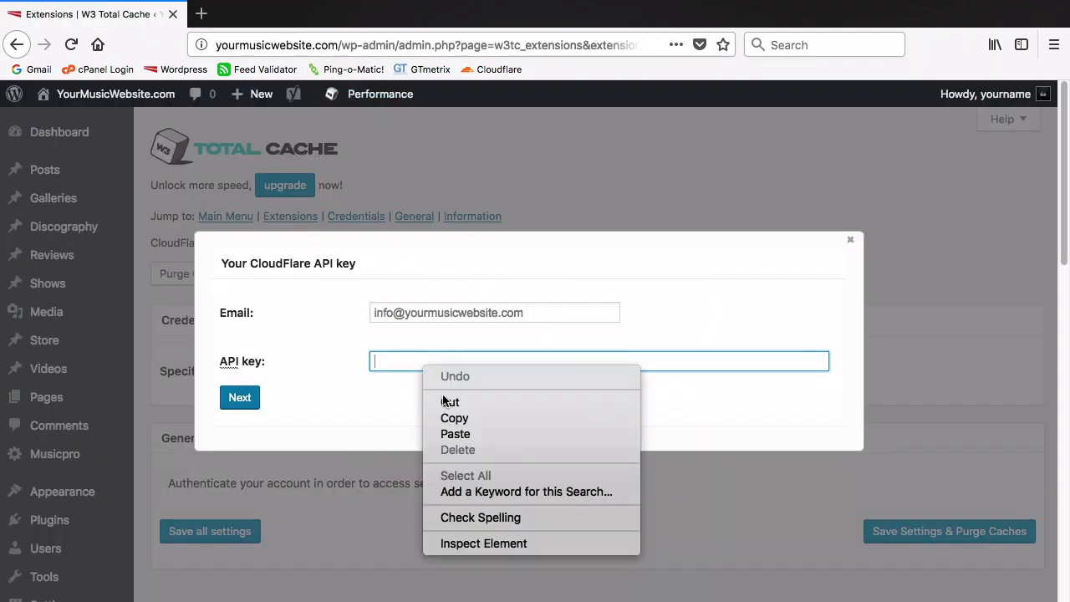
{"action": "left_click", "coordinate": [471, 431]}
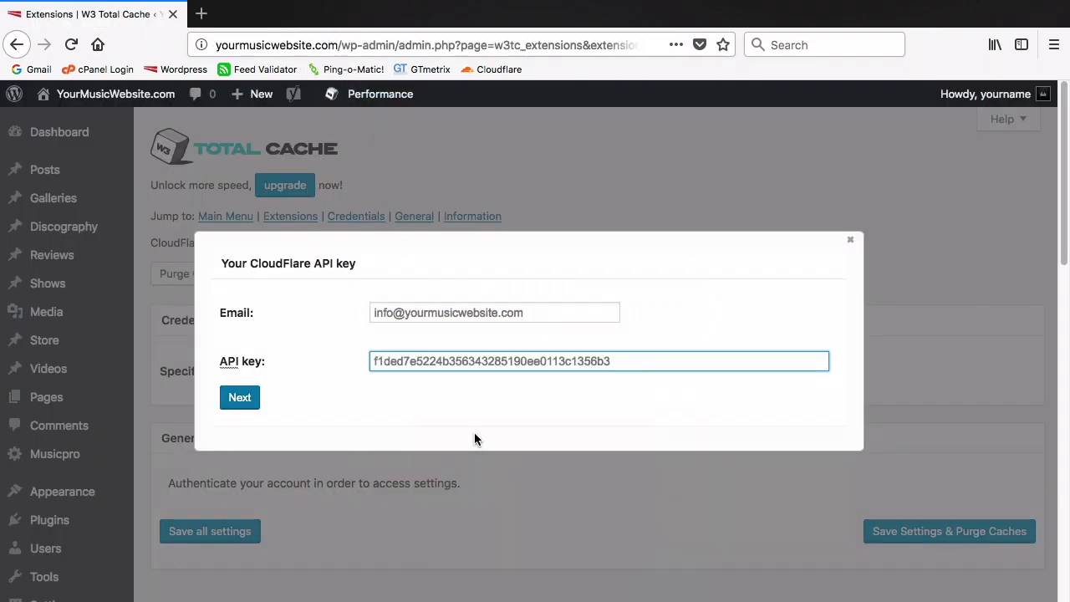
{"action": "left_click", "coordinate": [245, 399]}
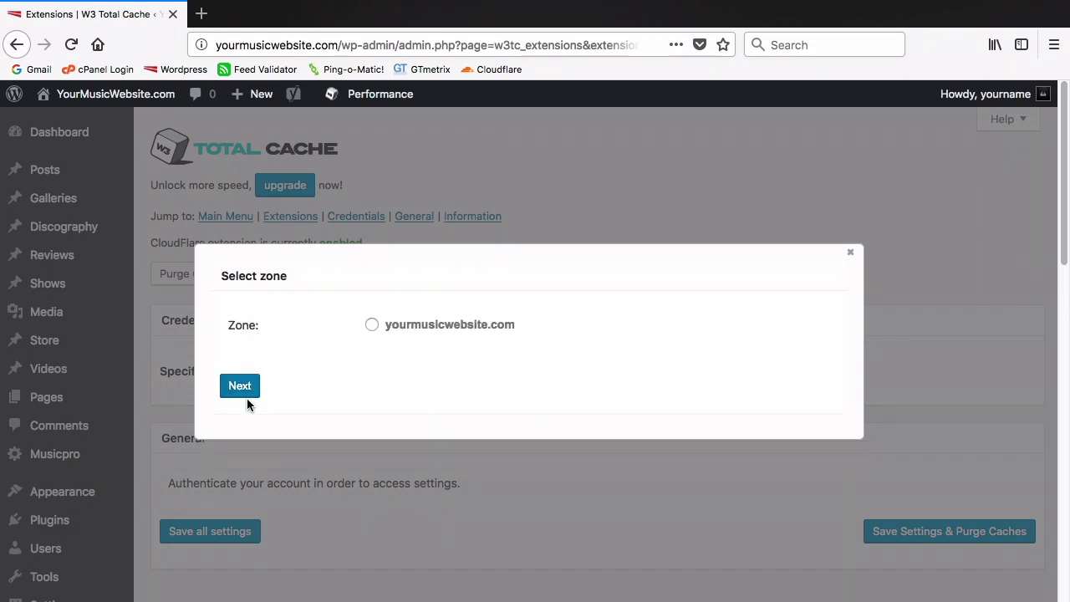
Select the yourmusicwebsite.com zone and confirm it to enable the CloudFlare extension
{"action": "left_click", "coordinate": [371, 325]}
{"action": "left_click", "coordinate": [240, 387]}
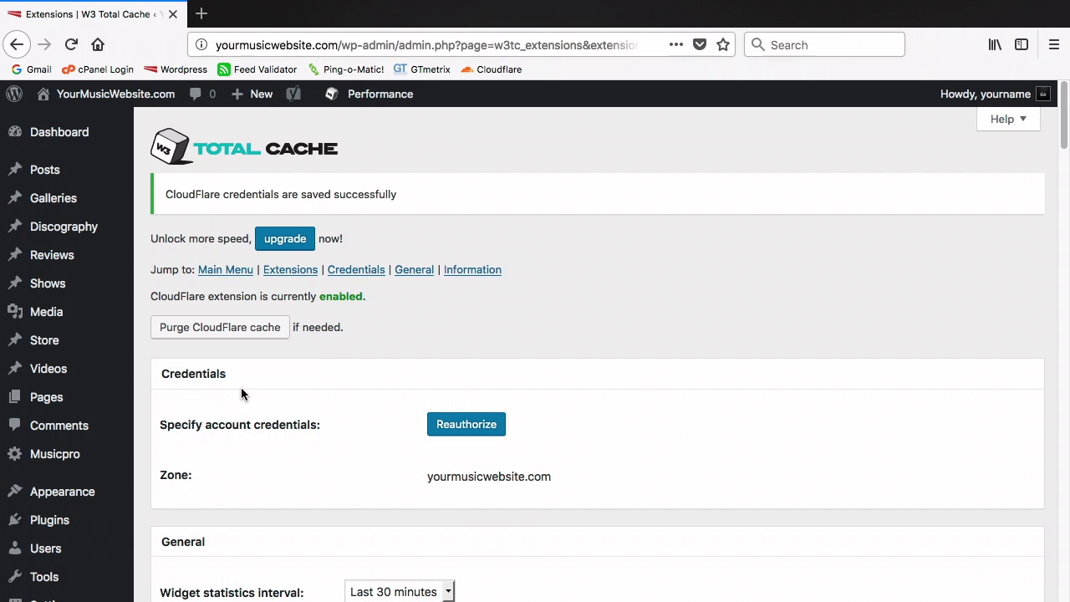
{"action": "scroll", "coordinate": [241, 393], "scroll_direction": "down", "scroll_amount": 5}
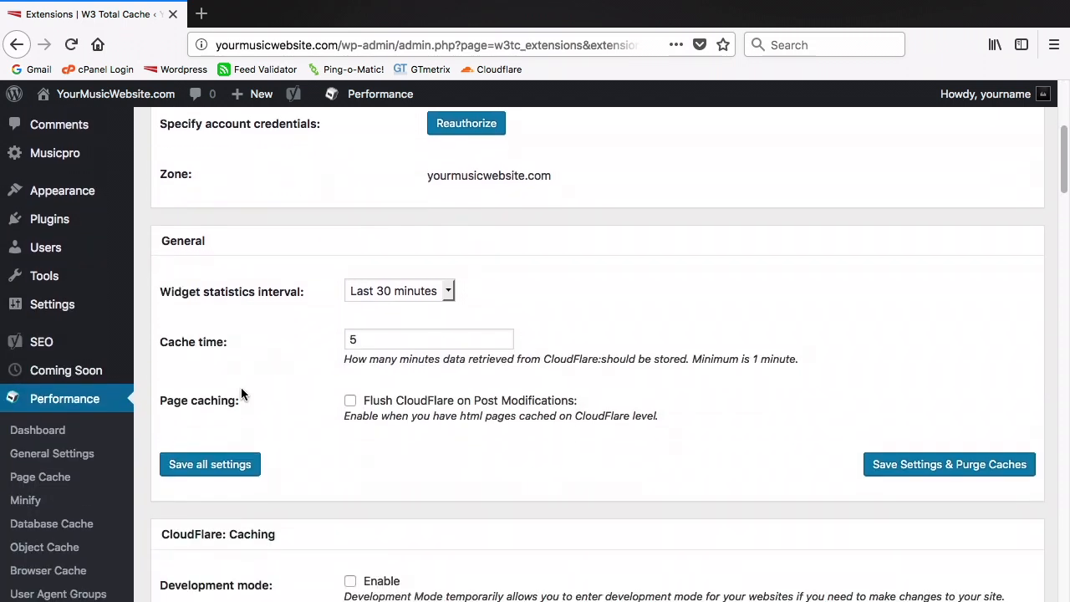
{"action": "scroll", "coordinate": [241, 393], "scroll_direction": "down", "scroll_amount": 5}
{"action": "scroll", "coordinate": [241, 394], "scroll_direction": "down", "scroll_amount": 5}
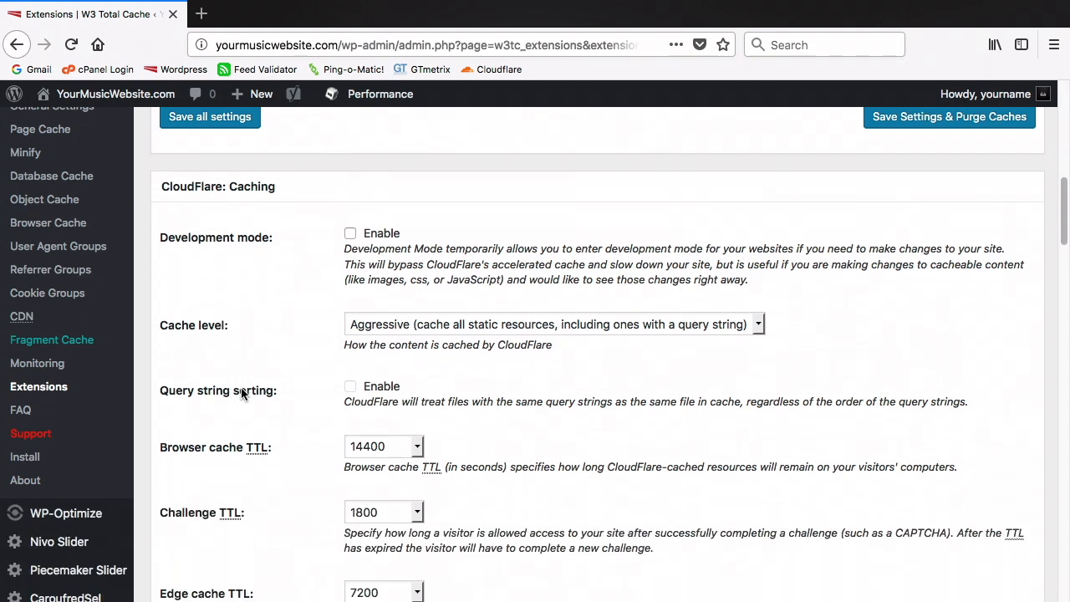
{"action": "scroll", "coordinate": [241, 392], "scroll_direction": "down", "scroll_amount": 5}
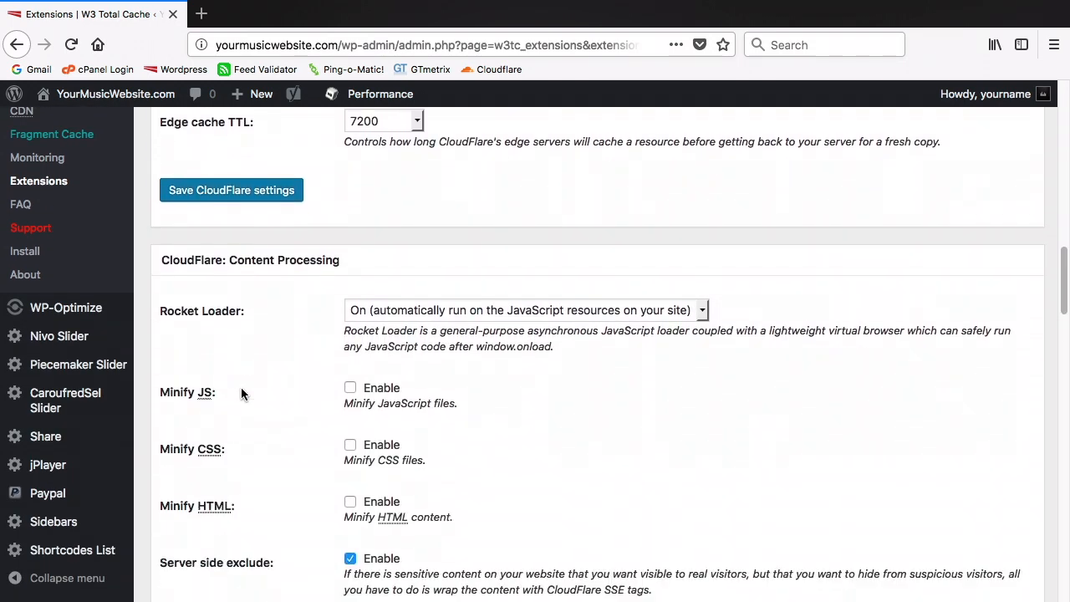
{"action": "scroll", "coordinate": [241, 394], "scroll_direction": "down", "scroll_amount": 5}
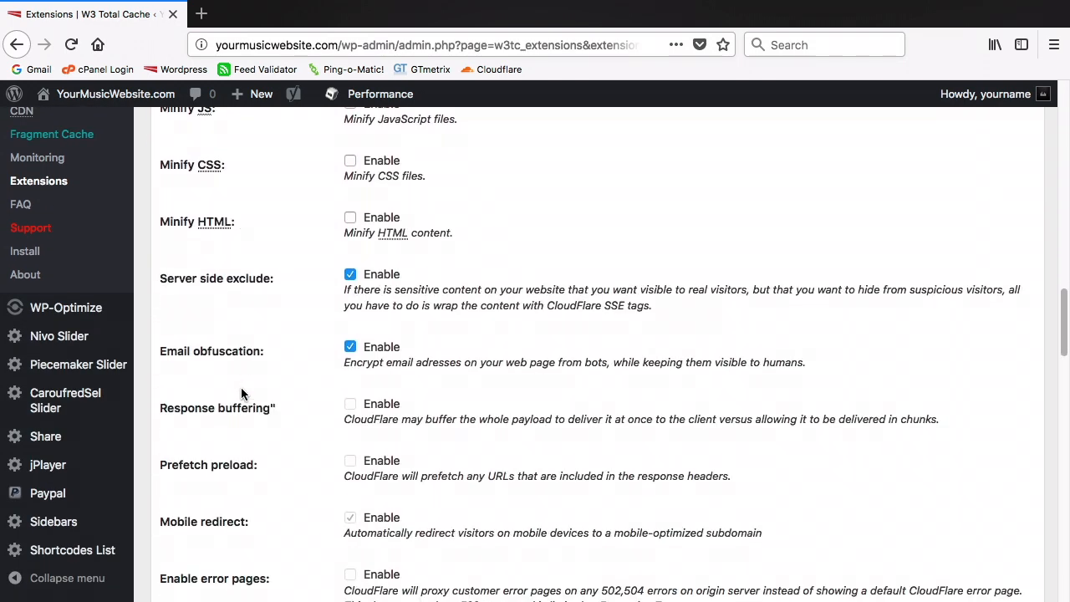
{"action": "scroll", "coordinate": [241, 394], "scroll_direction": "down", "scroll_amount": 5}
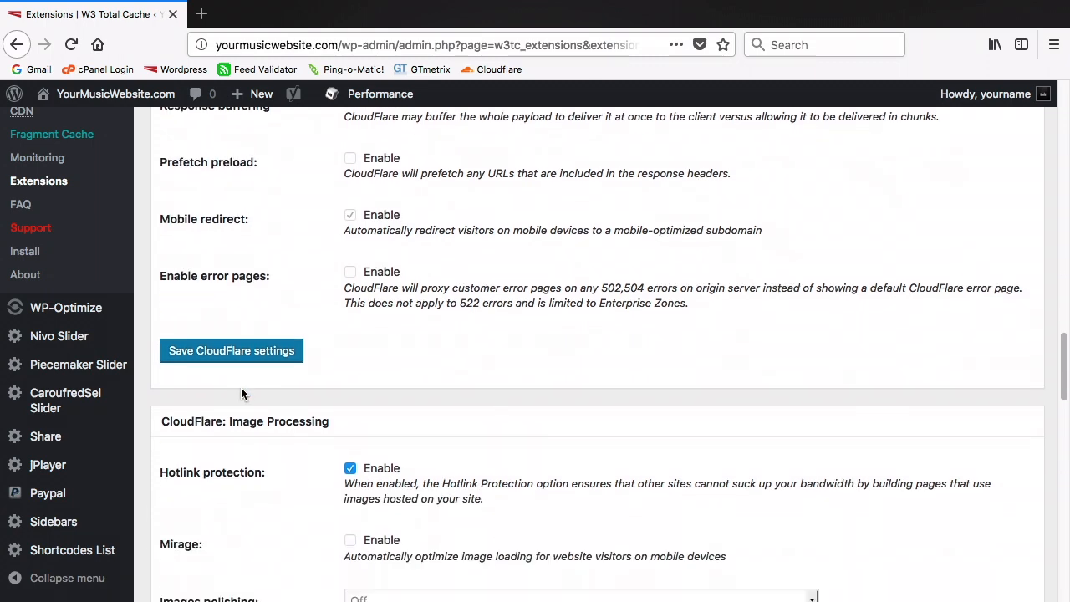
{"action": "scroll", "coordinate": [240, 394], "scroll_direction": "down", "scroll_amount": 5}
{"action": "scroll", "coordinate": [240, 394], "scroll_direction": "down", "scroll_amount": 5}
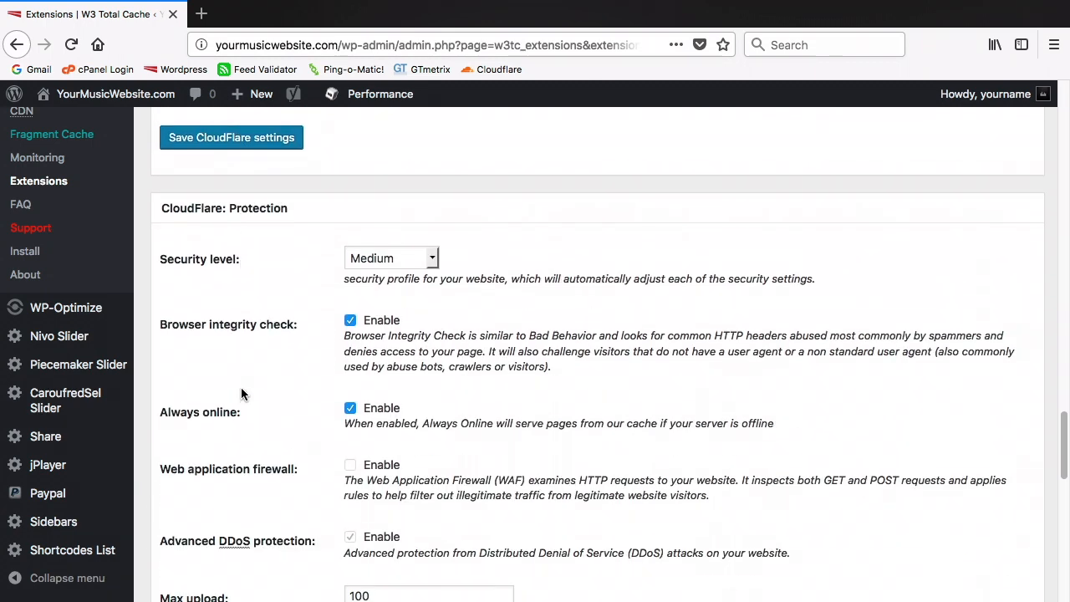
{"action": "scroll", "coordinate": [241, 394], "scroll_direction": "down", "scroll_amount": 5}
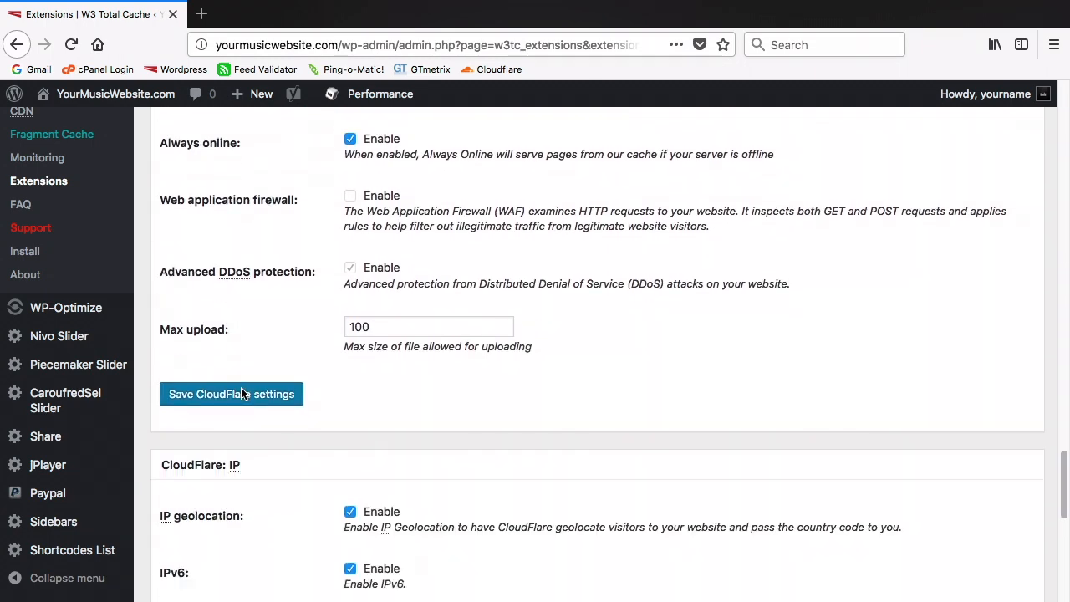
{"action": "scroll", "coordinate": [241, 392], "scroll_direction": "down", "scroll_amount": 5}
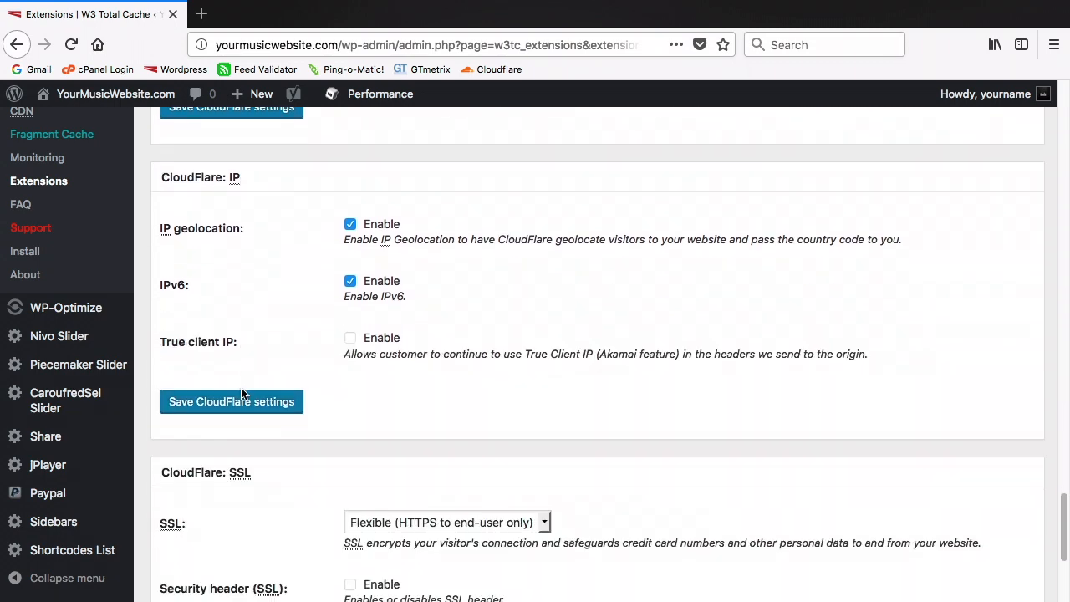
{"action": "scroll", "coordinate": [240, 392], "scroll_direction": "down", "scroll_amount": 5}
{"action": "scroll", "coordinate": [240, 393], "scroll_direction": "down", "scroll_amount": 1}
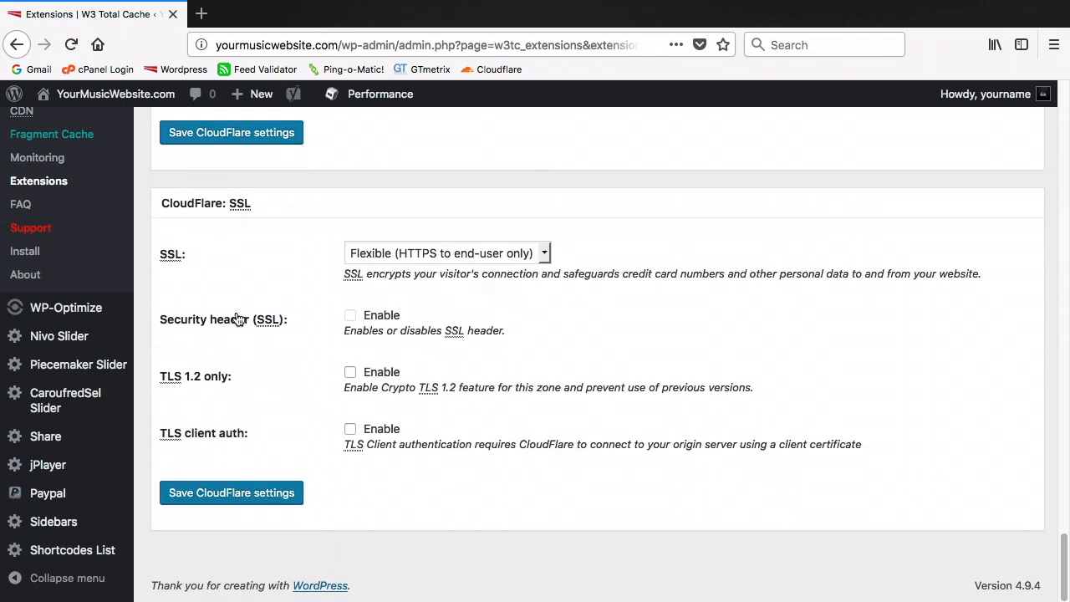
Run a GTmetrix test on yourmusicwebsite.com, review the A (94%) and A (95%) scores, then close the tab
{"action": "left_click", "coordinate": [201, 14]}
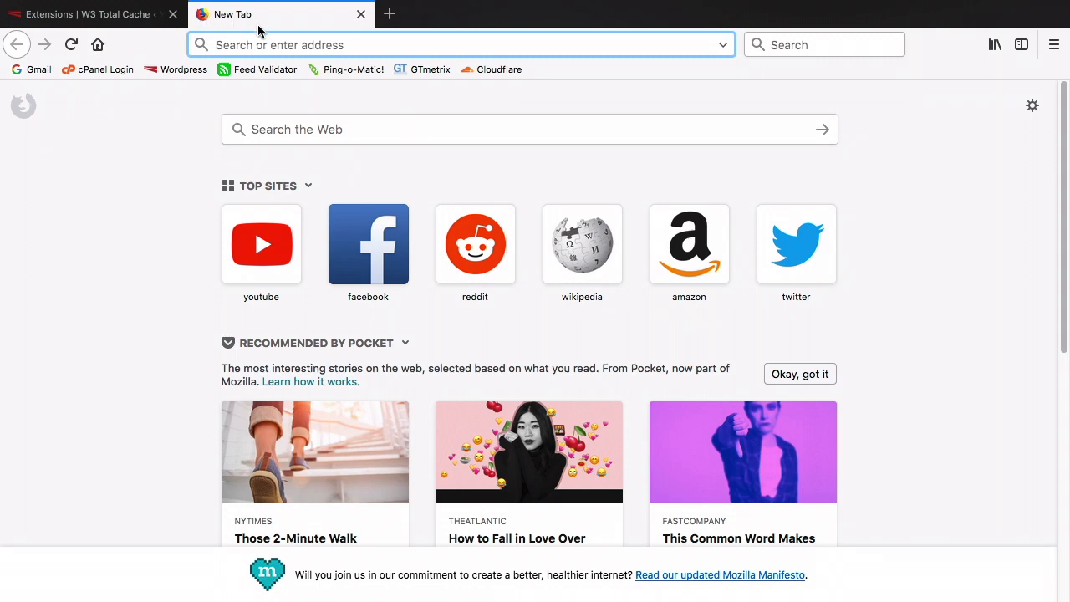
{"action": "left_click", "coordinate": [411, 69]}
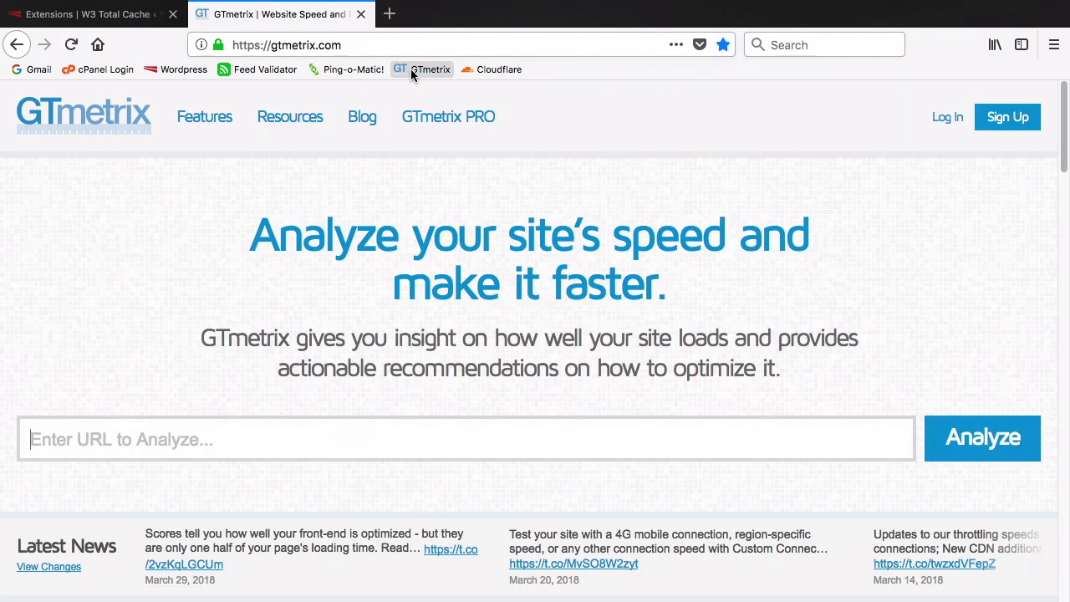
{"action": "type", "text": "yourmusicwebsite.com"}
{"action": "key", "text": "Return"}
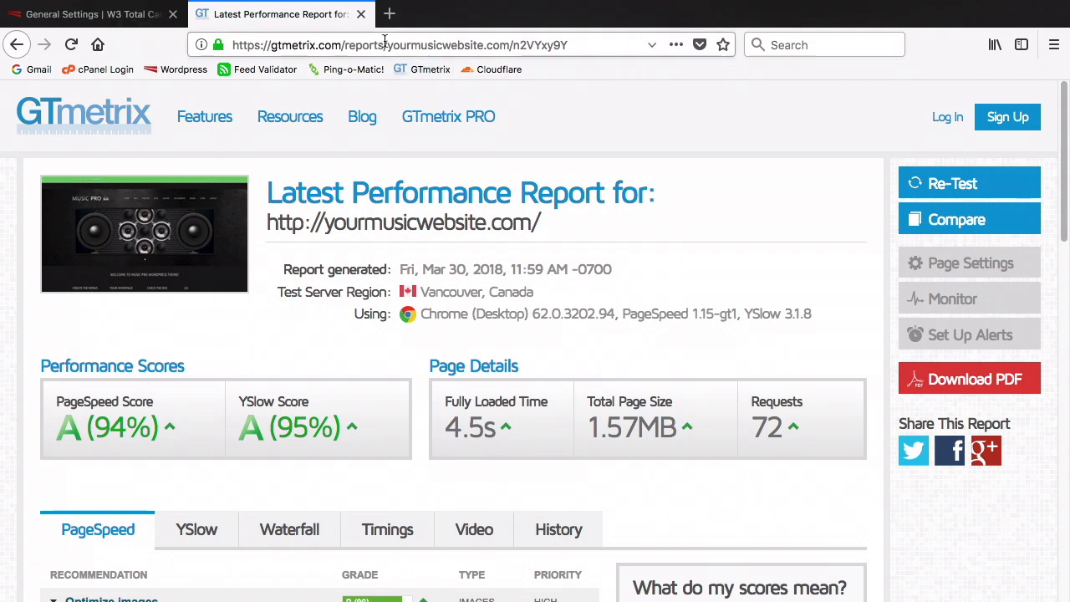
{"action": "left_click", "coordinate": [360, 14]}
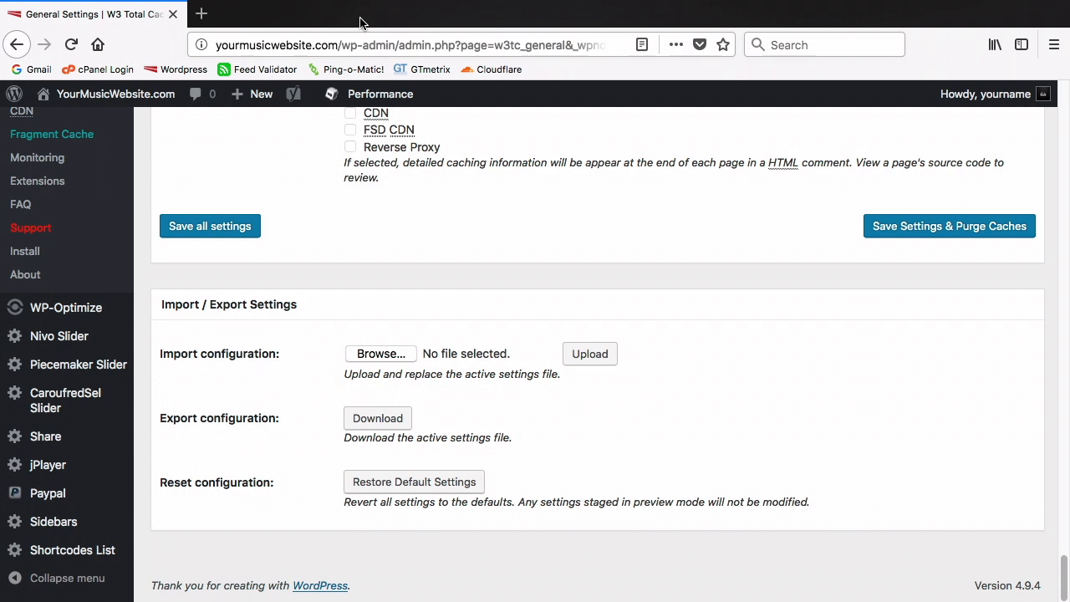
Purge All Caches from the Performance menu in the admin bar
{"action": "mouse_move", "coordinate": [361, 98]}
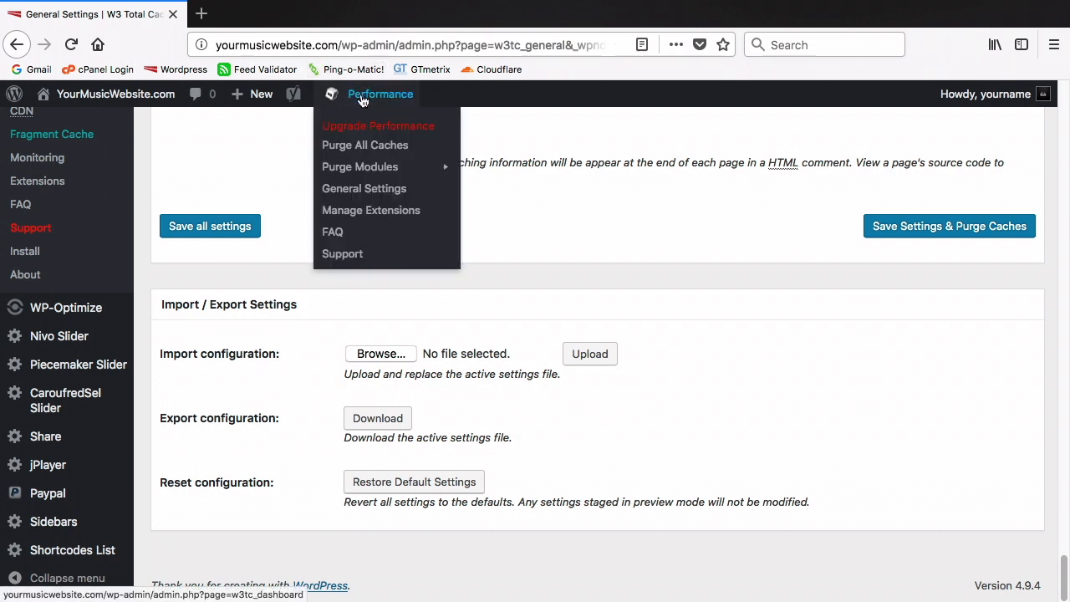
{"action": "left_click", "coordinate": [382, 148]}
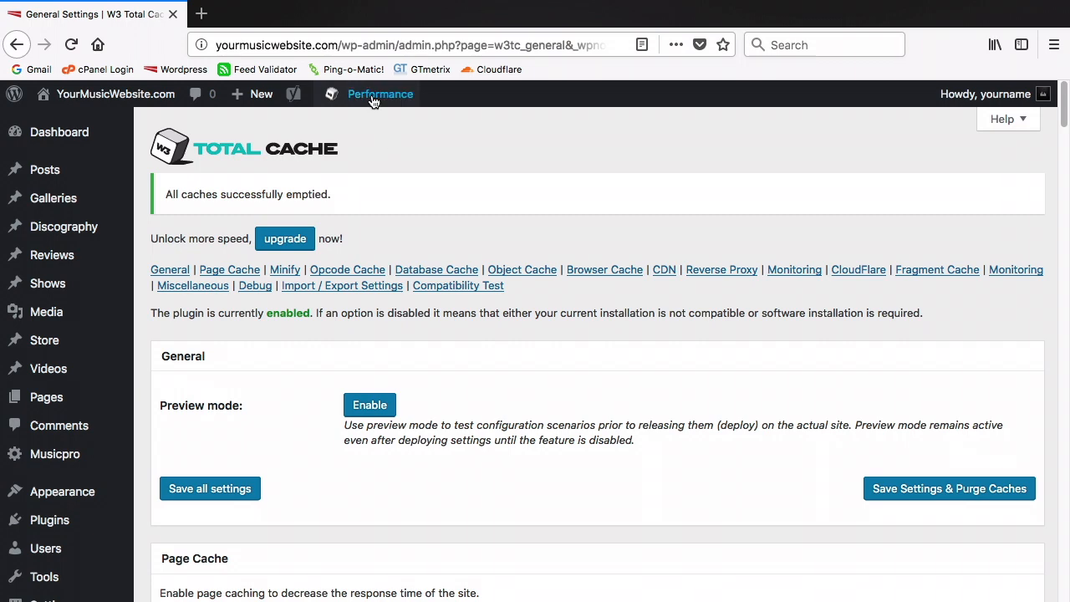
Open the CloudFlare extension settings and purge the CloudFlare cache
{"action": "mouse_move", "coordinate": [370, 95]}
{"action": "left_click", "coordinate": [375, 210]}
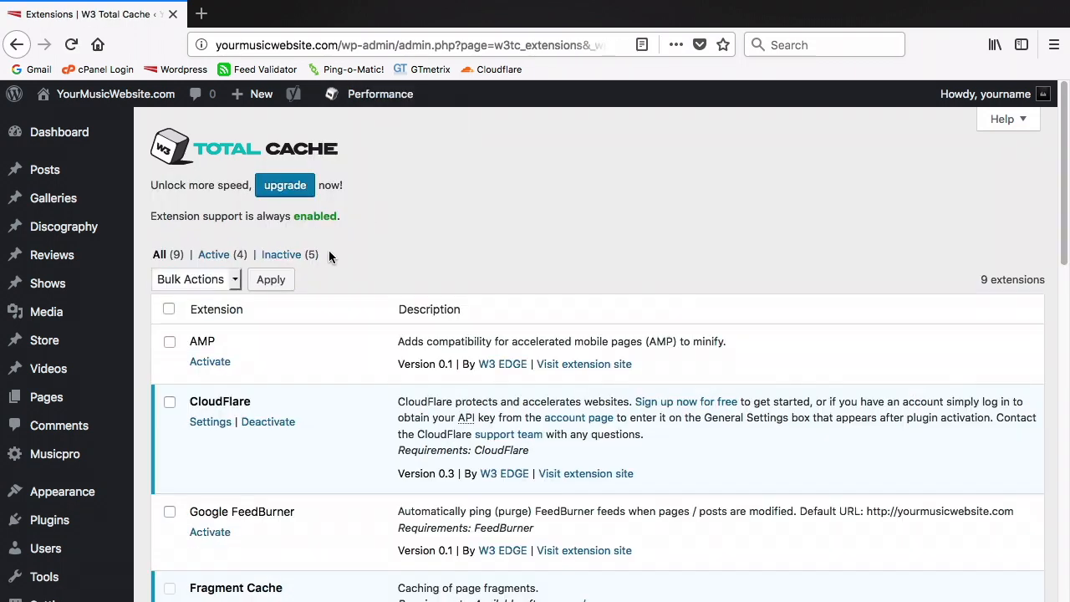
{"action": "left_click", "coordinate": [195, 421]}
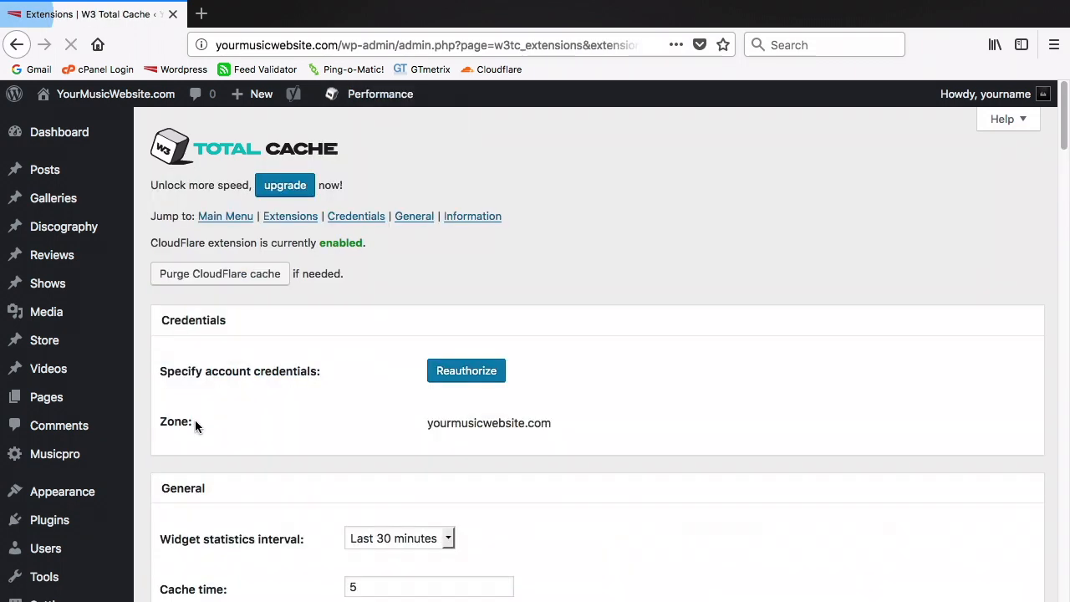
{"action": "left_click", "coordinate": [225, 282]}
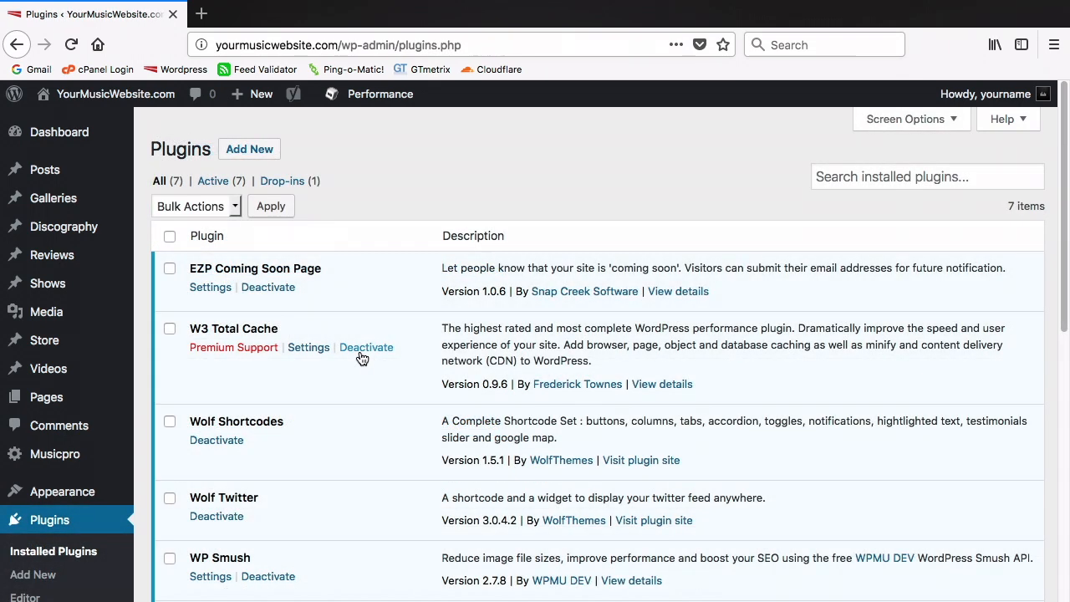
Deactivate W3 Total Cache on the Plugins page, then delete it and confirm
{"action": "left_click", "coordinate": [363, 349]}
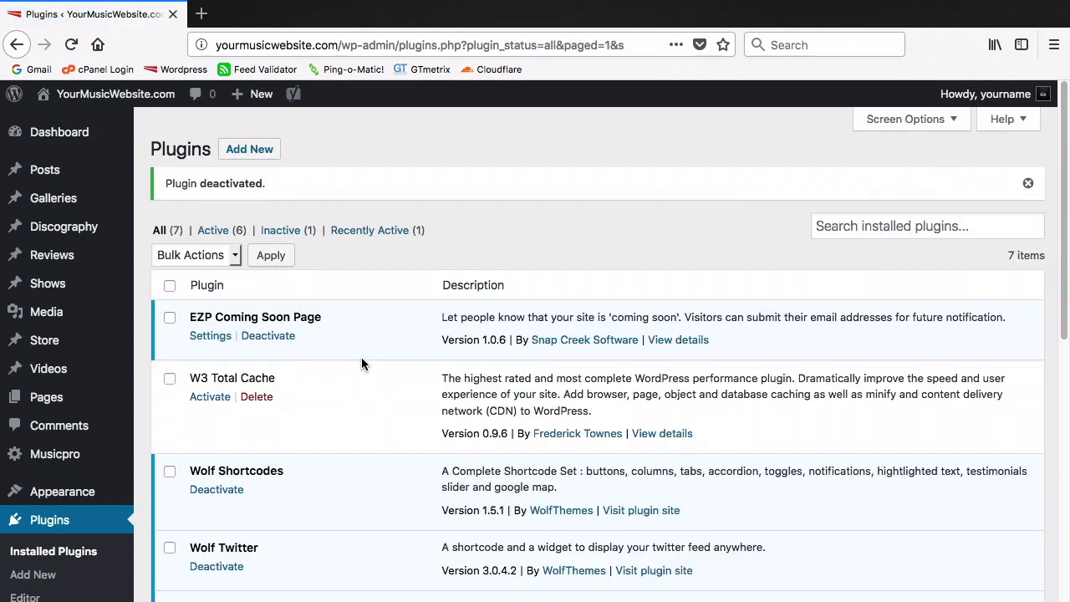
{"action": "left_click", "coordinate": [258, 399]}
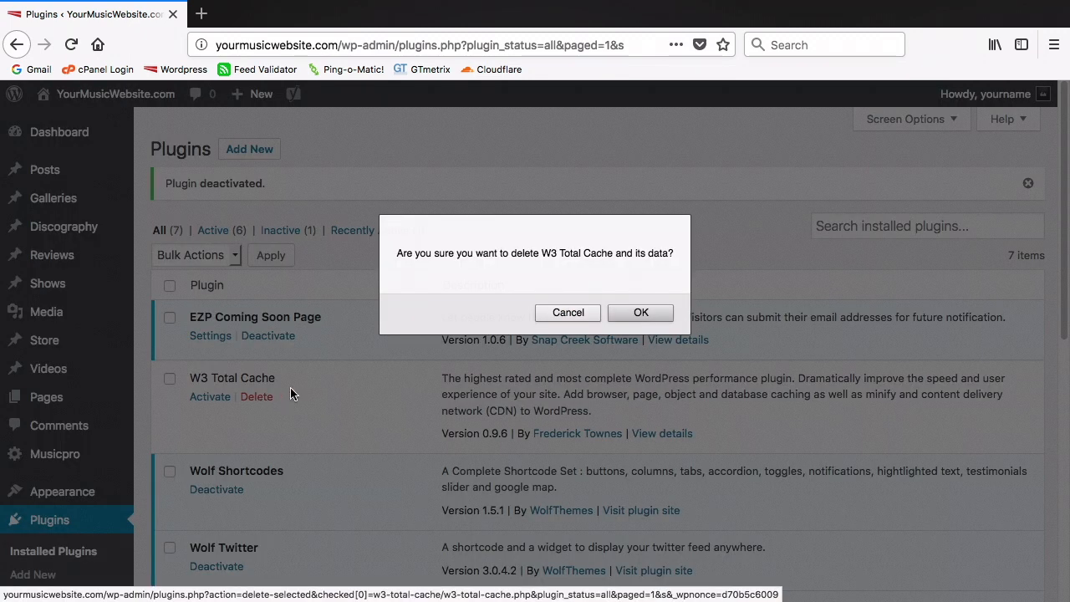
{"action": "left_click", "coordinate": [619, 313]}
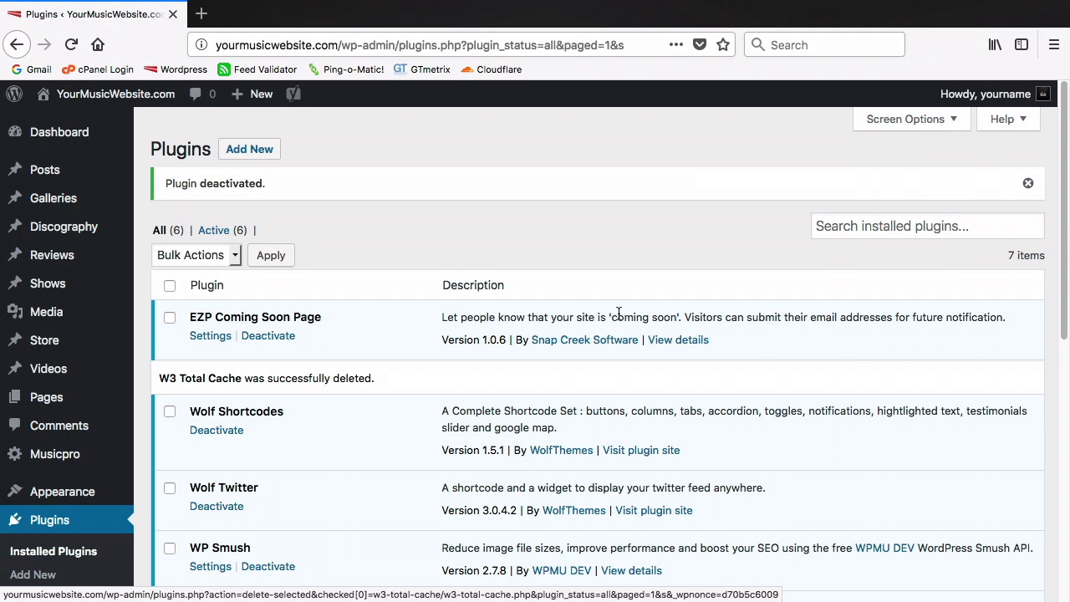
Tick JavaScript, CSS and HTML under Auto Minify in Cloudflare's Speed settings
{"action": "left_click", "coordinate": [551, 168]}
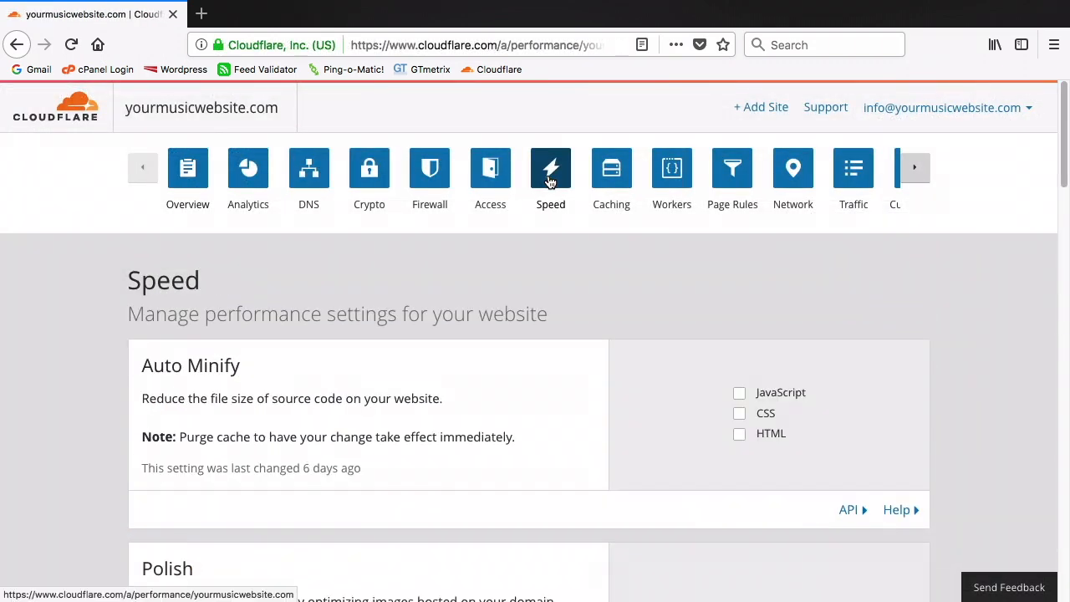
{"action": "left_click", "coordinate": [739, 392]}
{"action": "left_click", "coordinate": [739, 413]}
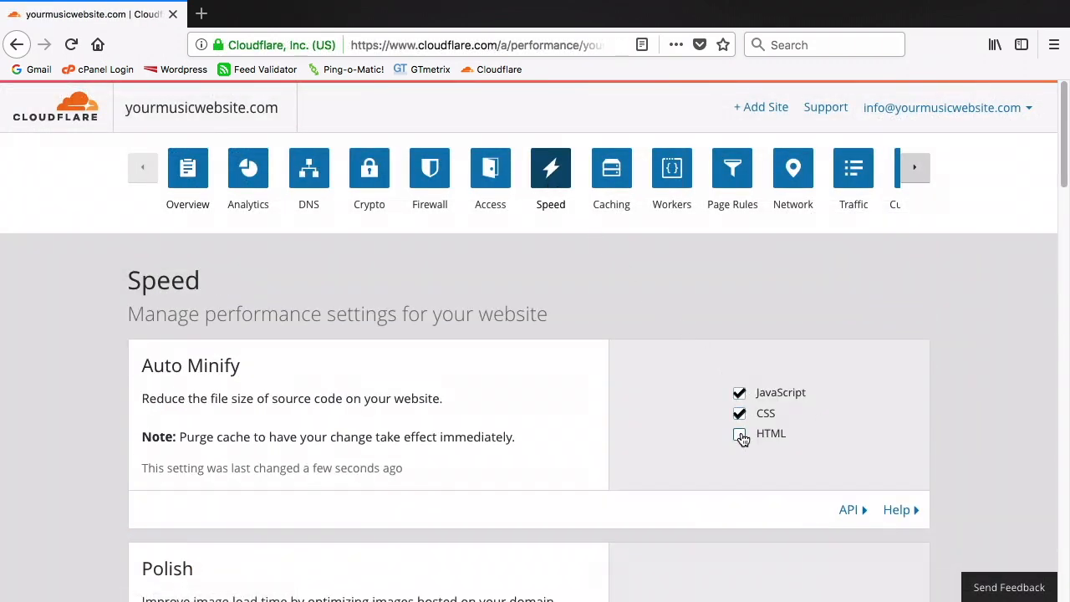
{"action": "left_click", "coordinate": [739, 433]}
{"action": "scroll", "coordinate": [741, 464], "scroll_direction": "down", "scroll_amount": 8}
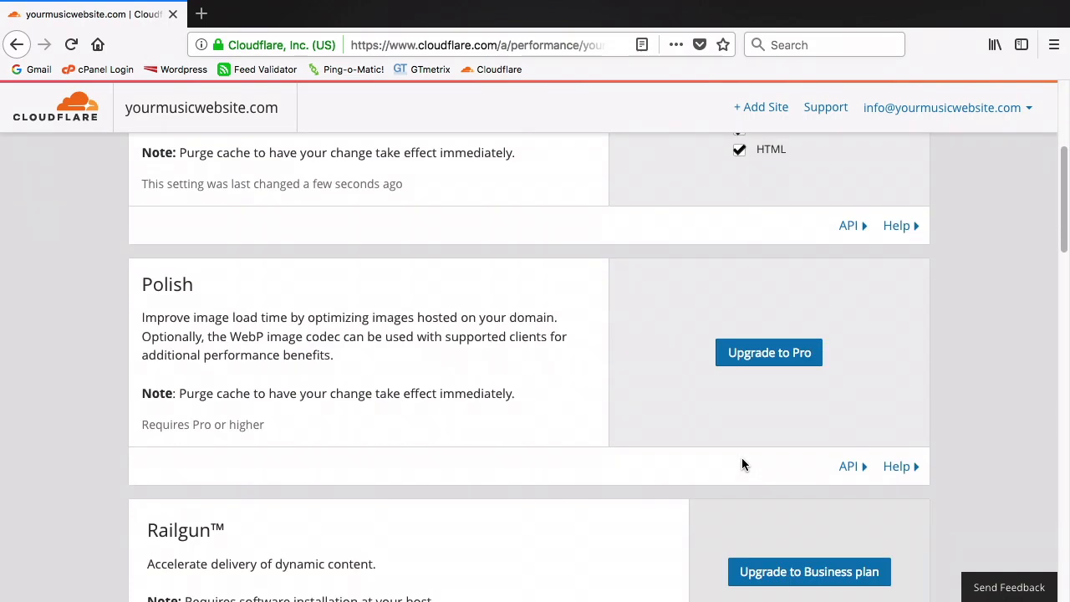
{"action": "scroll", "coordinate": [742, 464], "scroll_direction": "down", "scroll_amount": 9}
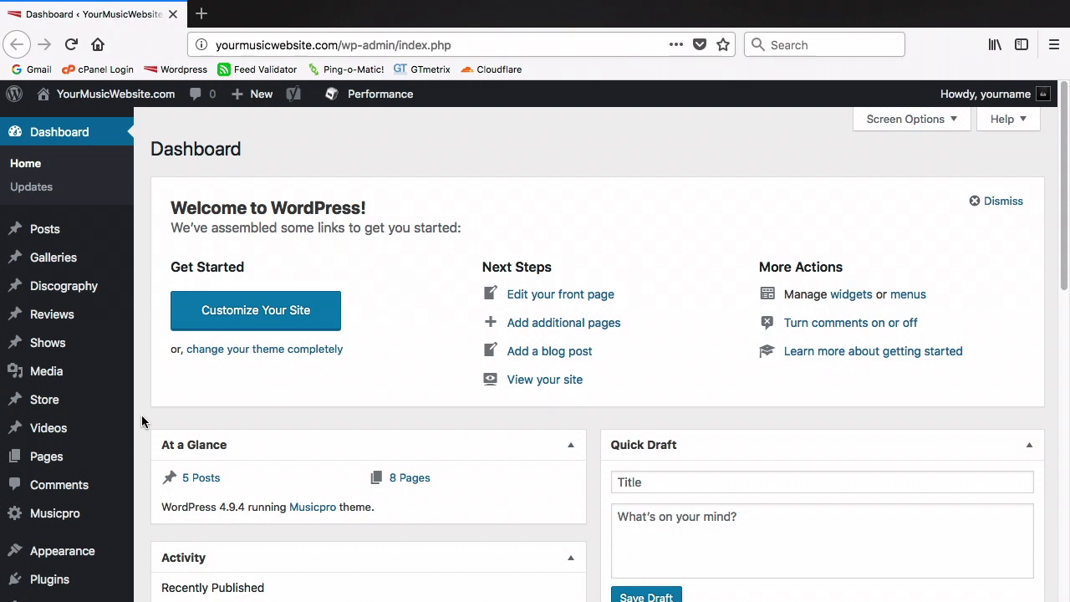
Uncheck Compatibility mode in W3 Total Cache's Page Cache settings
{"action": "scroll", "coordinate": [141, 421], "scroll_direction": "down", "scroll_amount": 4}
{"action": "scroll", "coordinate": [142, 415], "scroll_direction": "down", "scroll_amount": 1}
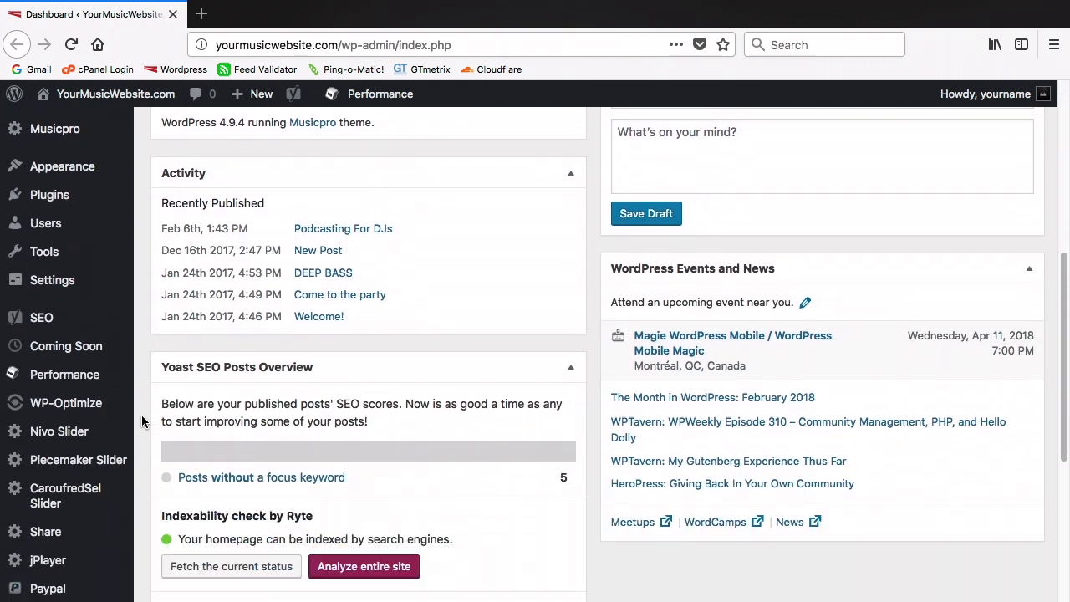
{"action": "mouse_move", "coordinate": [93, 376]}
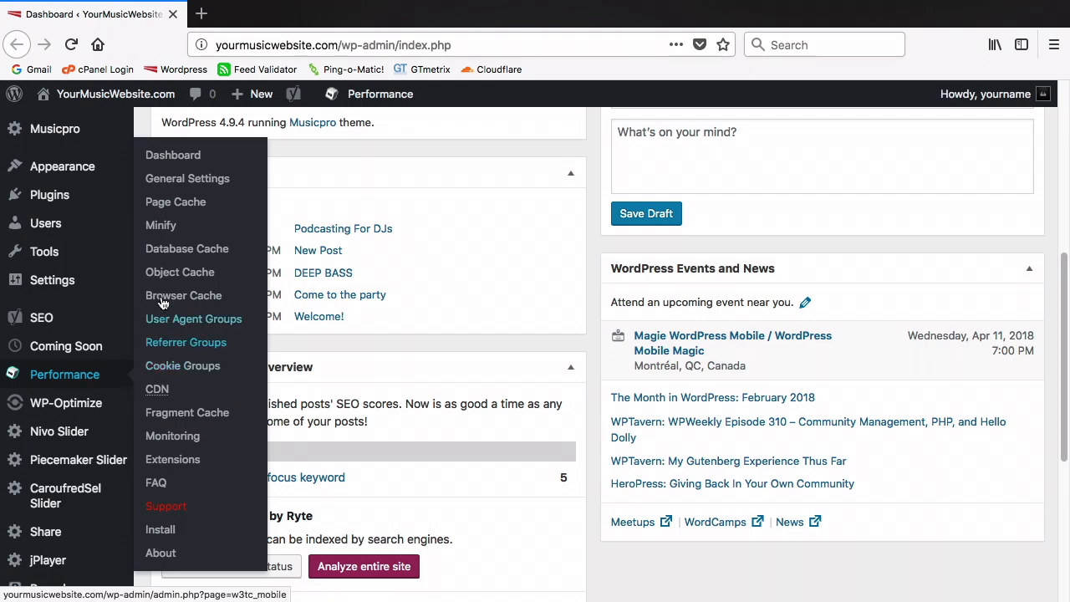
{"action": "left_click", "coordinate": [162, 205]}
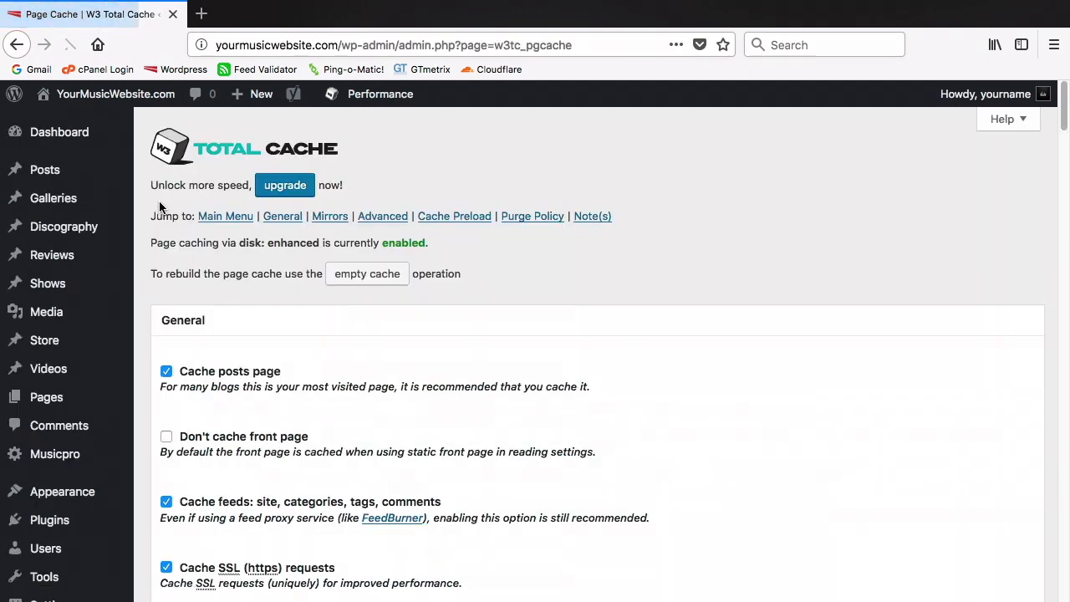
{"action": "scroll", "coordinate": [162, 207], "scroll_direction": "down", "scroll_amount": 10}
{"action": "scroll", "coordinate": [161, 208], "scroll_direction": "down", "scroll_amount": 20}
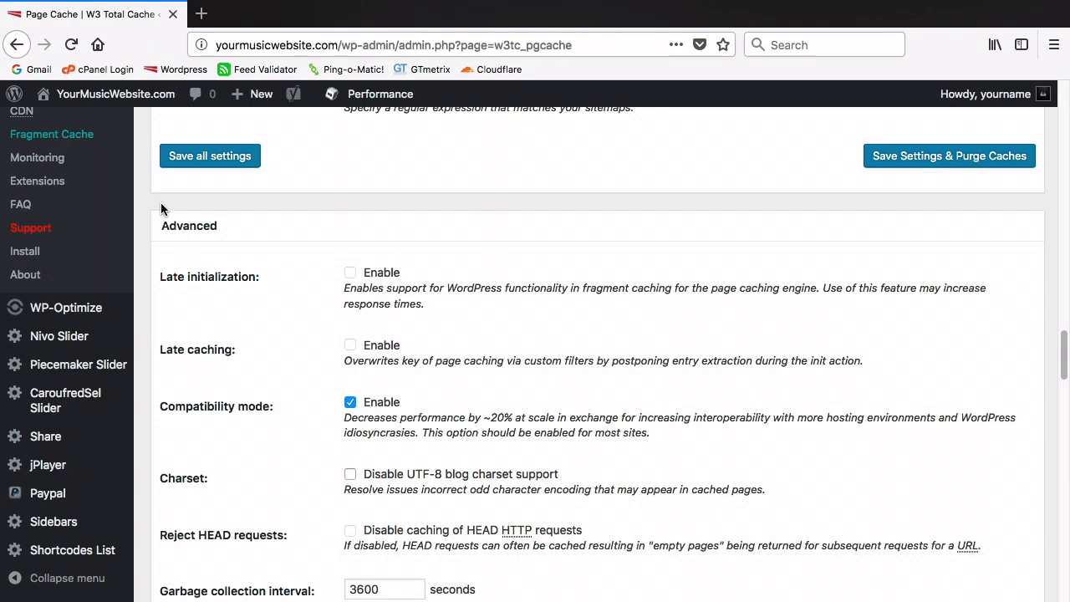
{"action": "left_click", "coordinate": [349, 402]}
Save all page cache settings, empty the page cache, and close the GTmetrix report
{"action": "scroll", "coordinate": [351, 402], "scroll_direction": "down", "scroll_amount": 5}
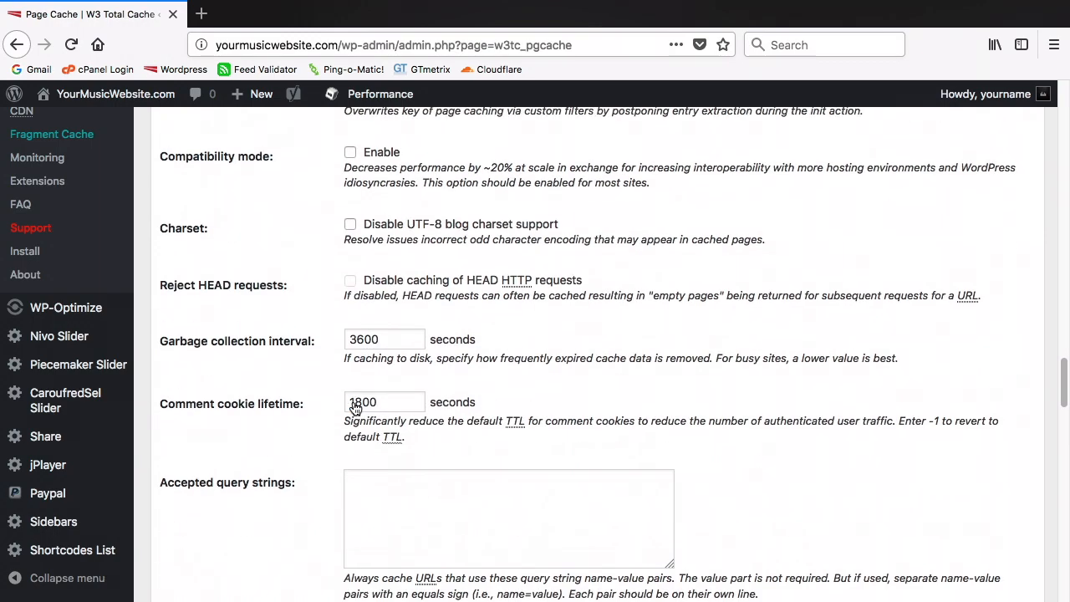
{"action": "scroll", "coordinate": [353, 403], "scroll_direction": "down", "scroll_amount": 15}
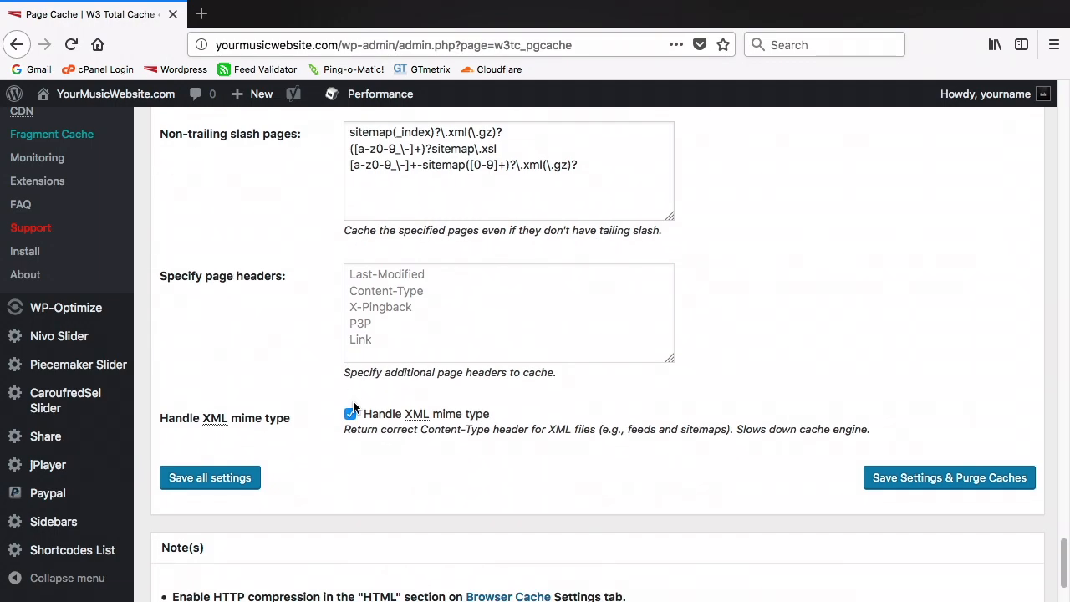
{"action": "left_click", "coordinate": [238, 471]}
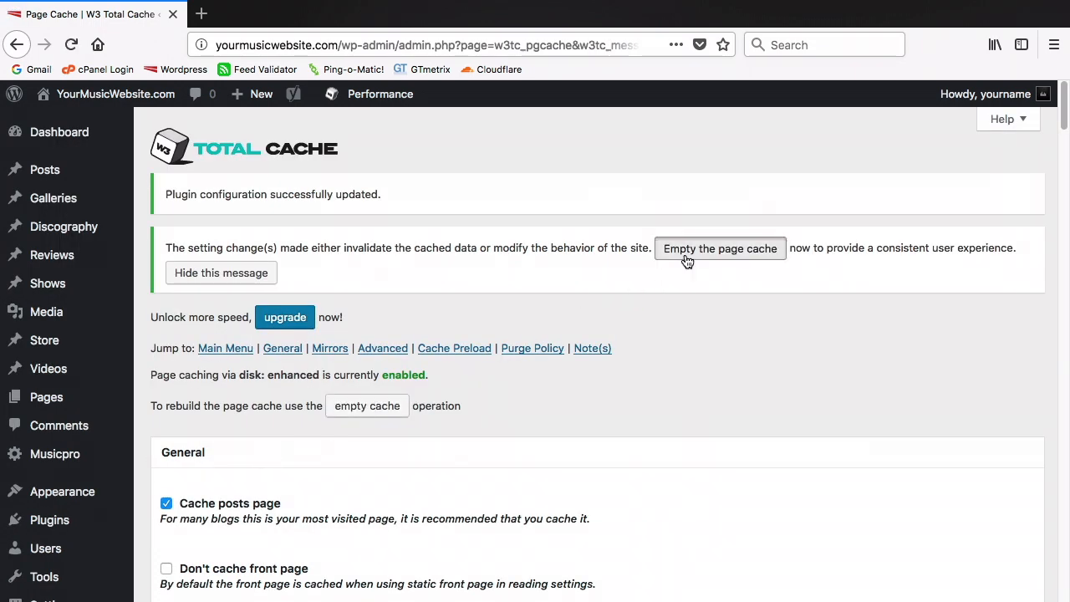
{"action": "left_click", "coordinate": [687, 260]}
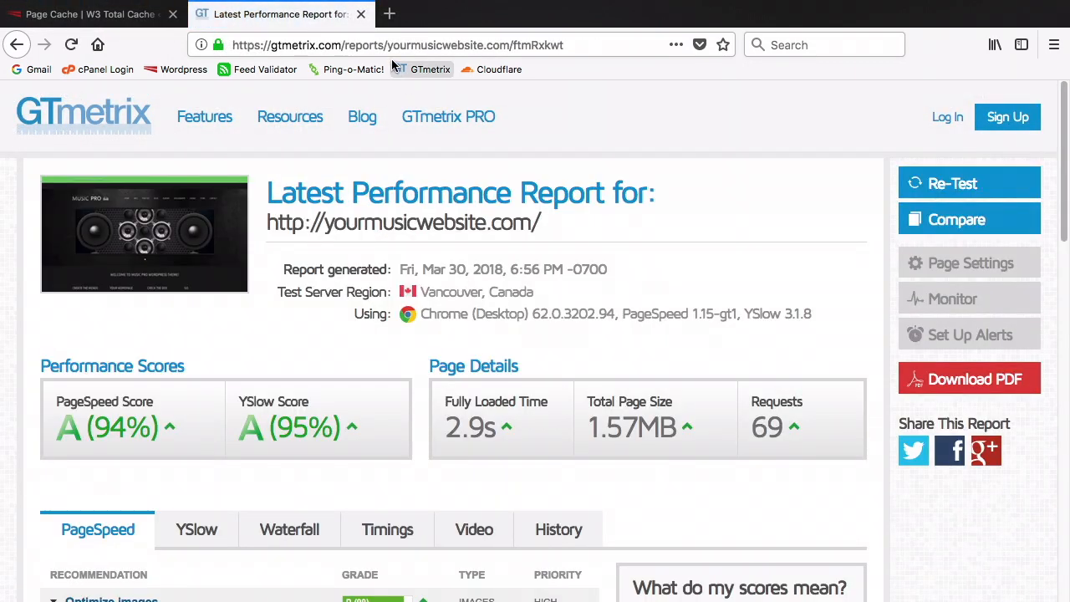
{"action": "left_click", "coordinate": [361, 15]}
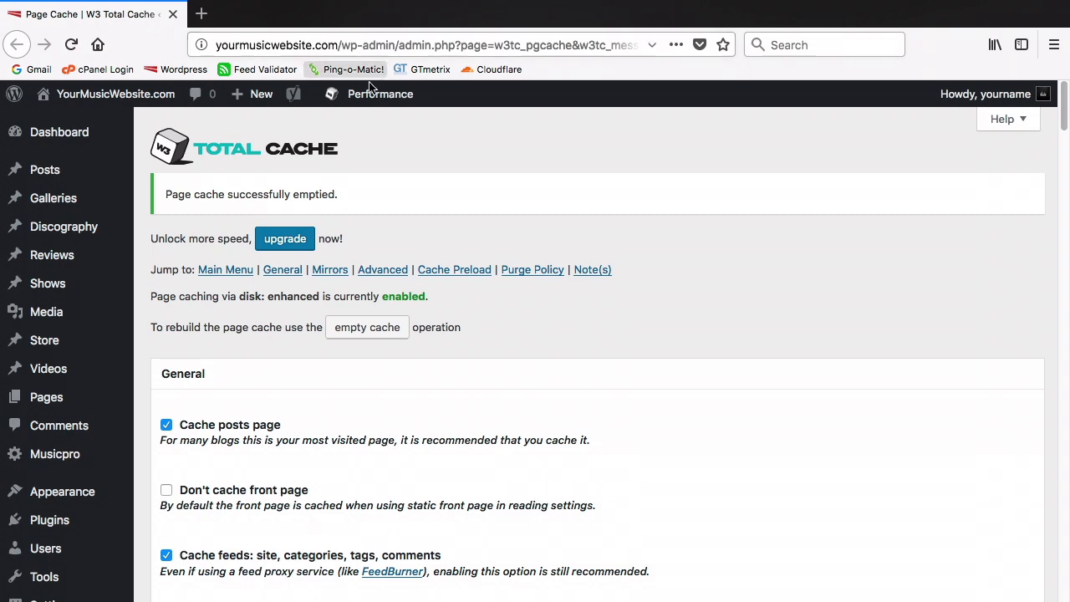
Set the Cache Preload sitemap URL to yourmusicwebsite.com/sitemap_index.xml and save the settings
{"action": "scroll", "coordinate": [400, 180], "scroll_direction": "down", "scroll_amount": 5}
{"action": "scroll", "coordinate": [400, 180], "scroll_direction": "down", "scroll_amount": 10}
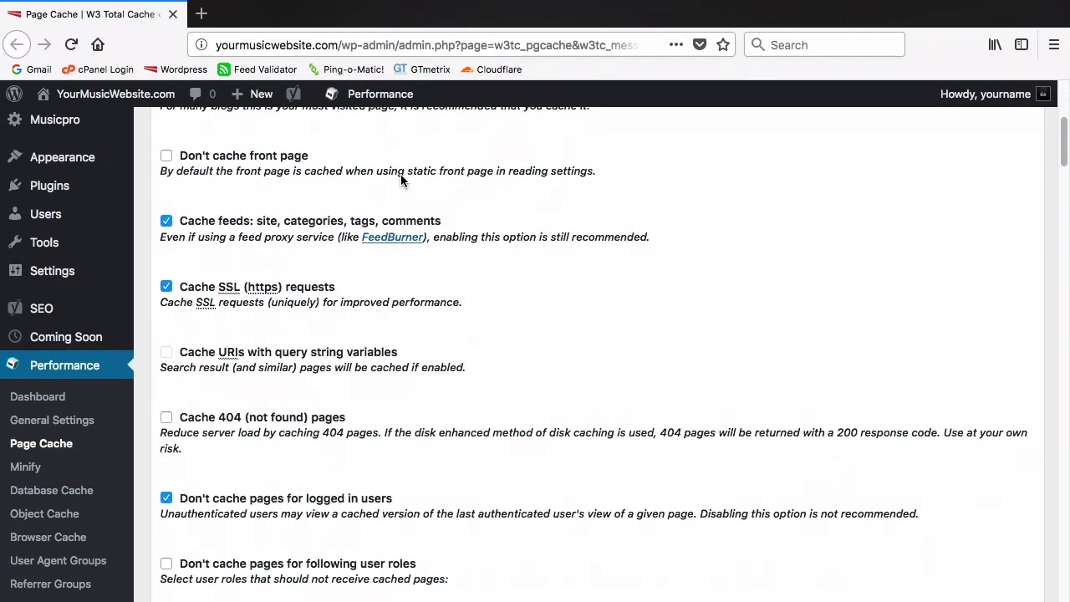
{"action": "scroll", "coordinate": [400, 181], "scroll_direction": "down", "scroll_amount": 5}
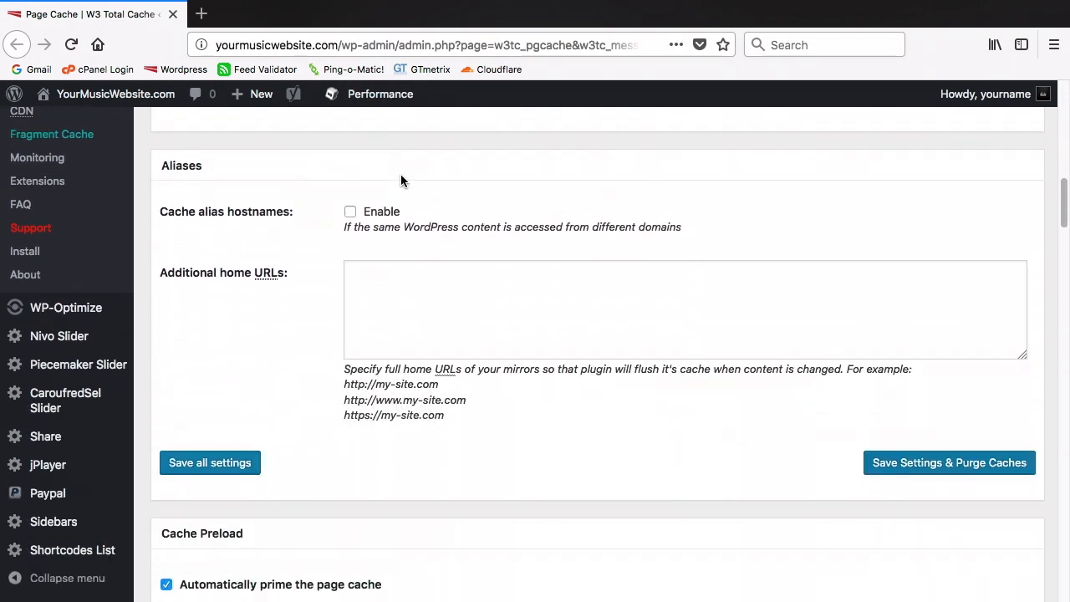
{"action": "scroll", "coordinate": [401, 181], "scroll_direction": "down", "scroll_amount": 2}
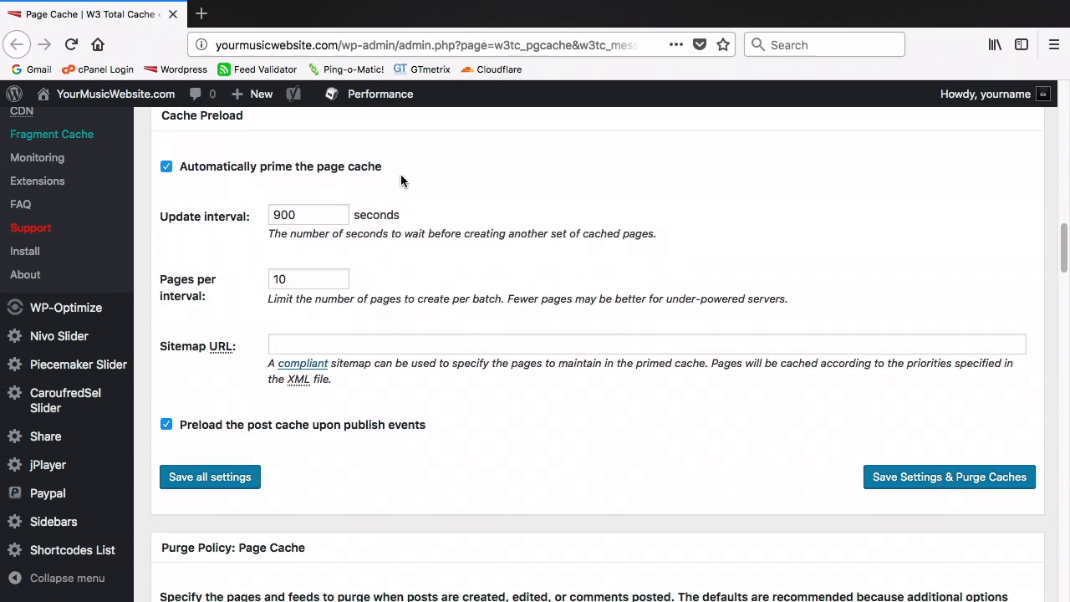
{"action": "left_click", "coordinate": [374, 340]}
{"action": "type", "text": "your"}
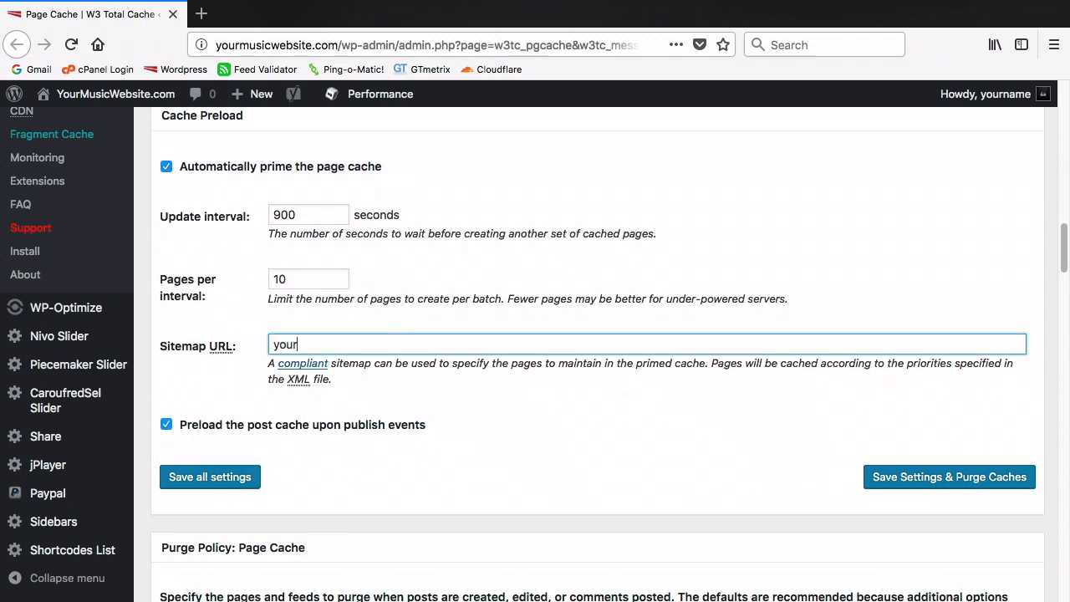
{"action": "type", "text": "musicwebsite.c"}
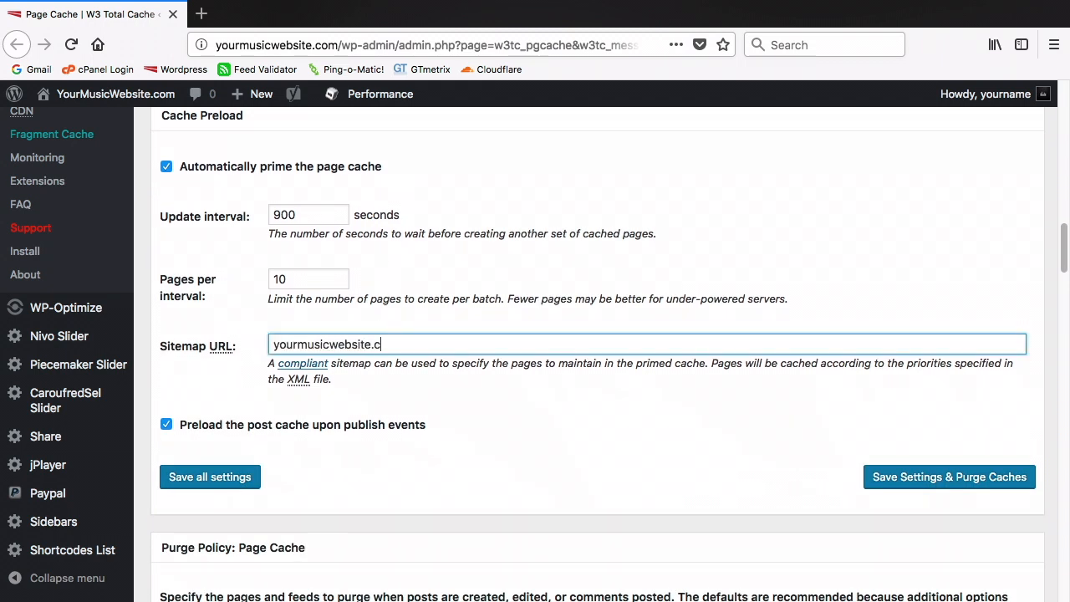
{"action": "type", "text": "om/sitemap_index"}
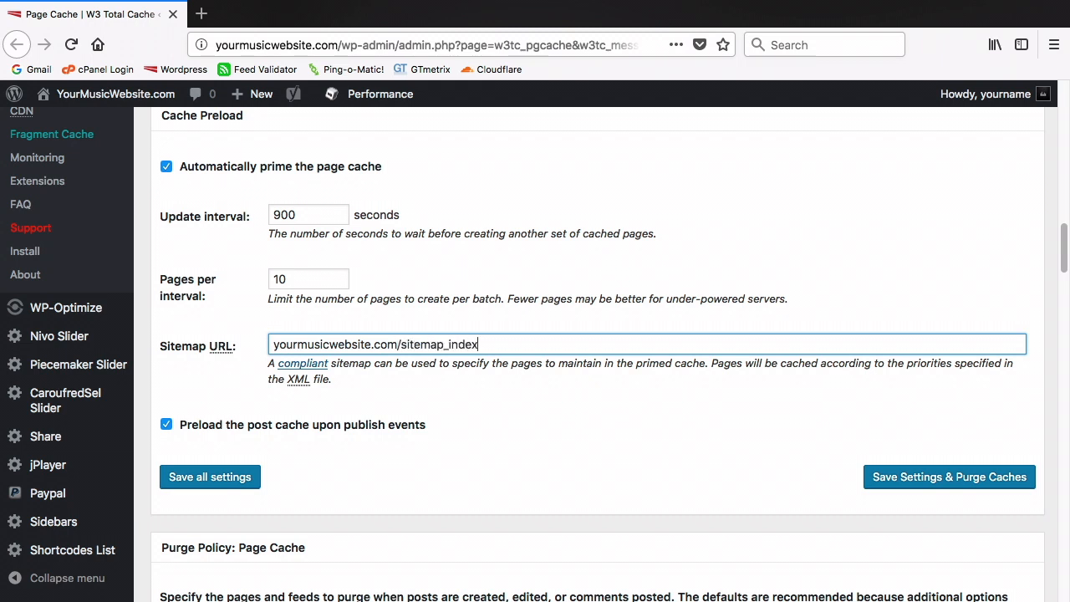
{"action": "type", "text": ".xml"}
{"action": "left_click", "coordinate": [251, 481]}
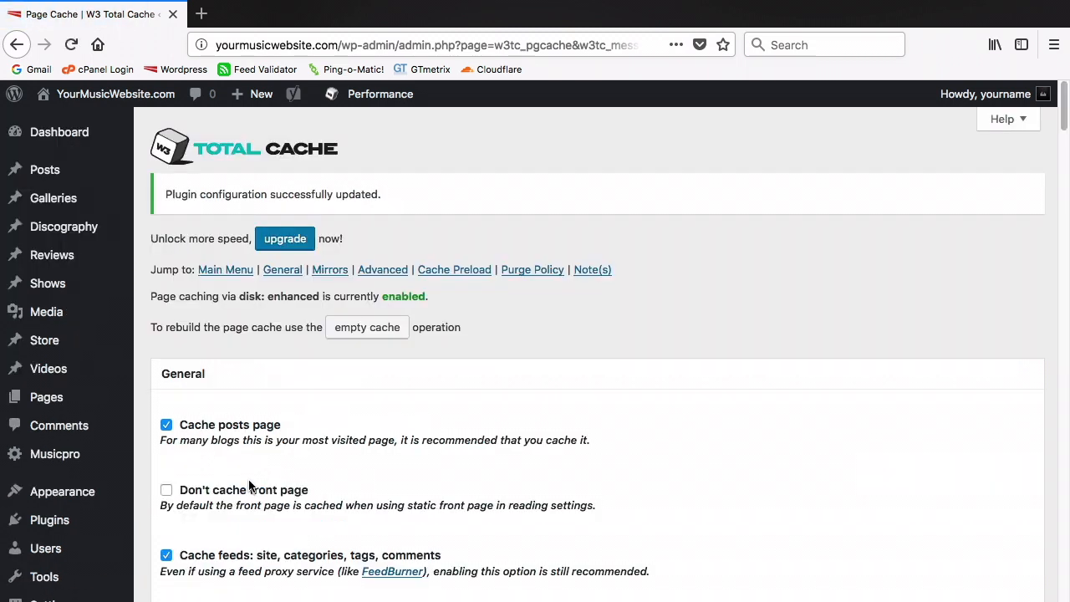
Start a new GTmetrix speed test for yourmusicwebsite.com
{"action": "left_click", "coordinate": [201, 13]}
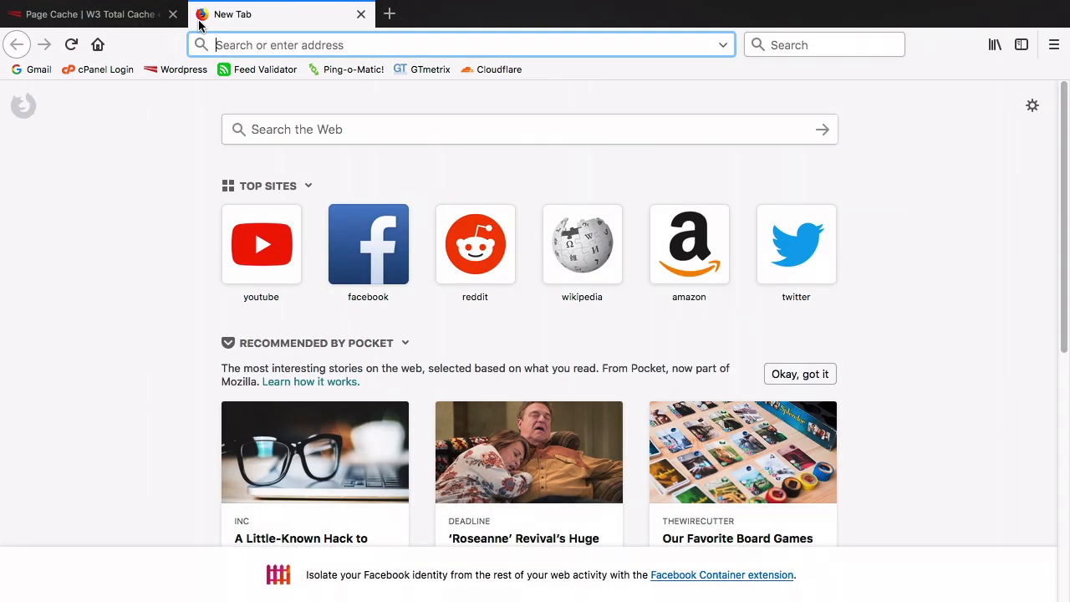
{"action": "left_click", "coordinate": [411, 69]}
{"action": "type", "text": "yourmusicwebsite.com"}
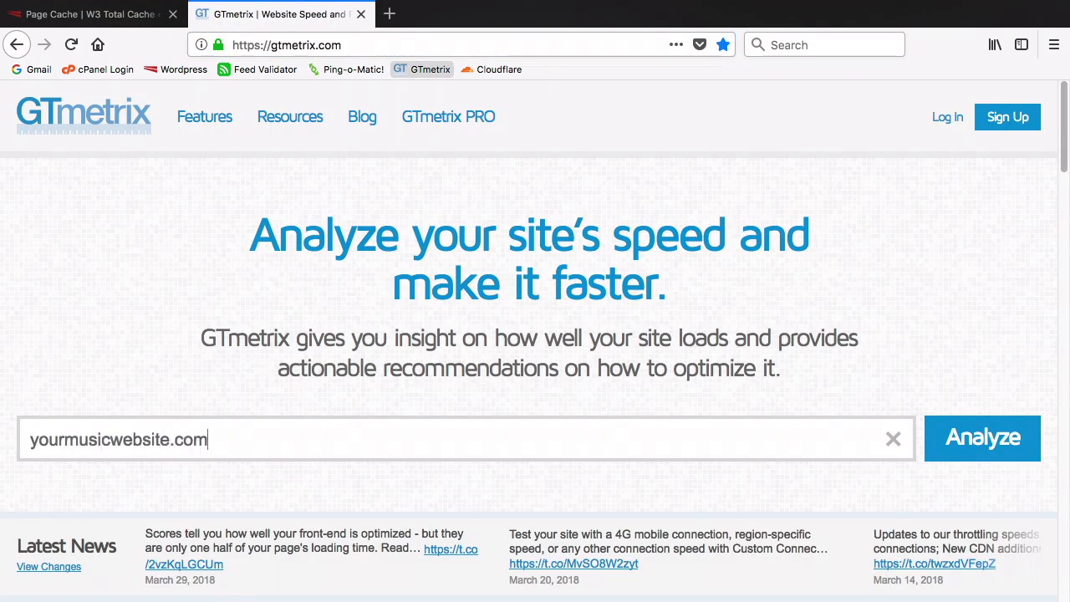
{"action": "key", "text": "Return"}
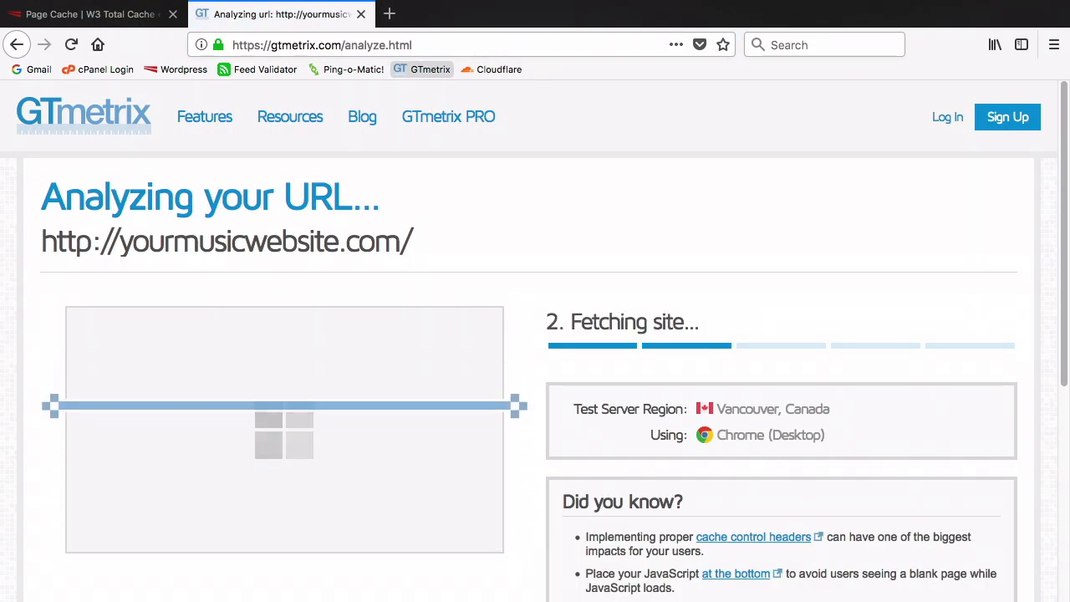